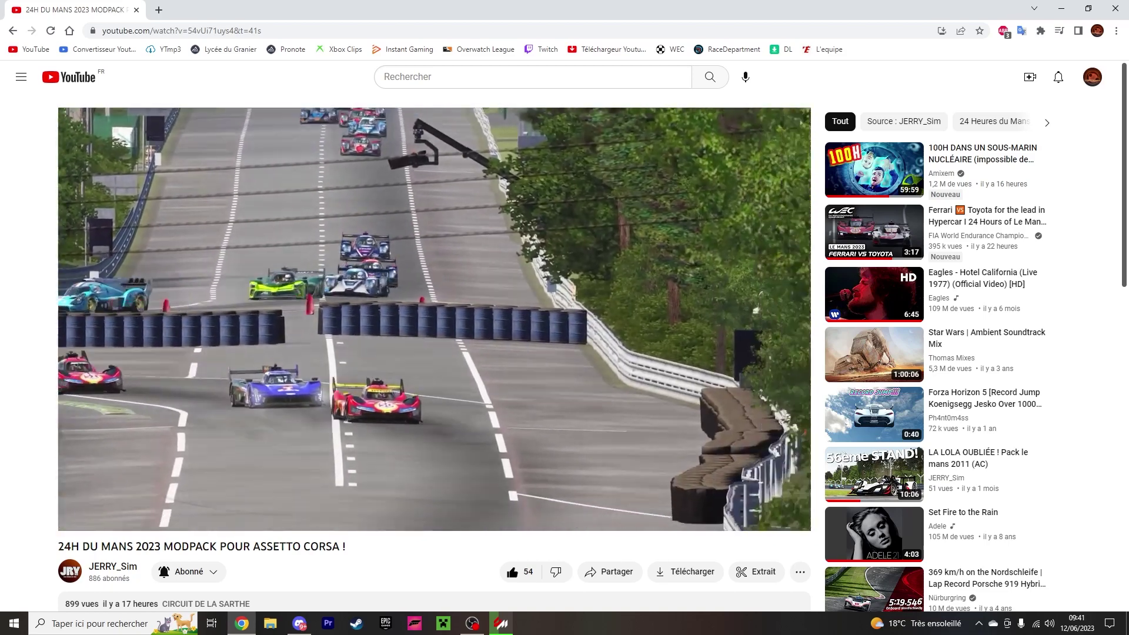
- Open the modpack's MEGA link from the YouTube video description and download Le Mans 2023 modpack v1.rar
{"action": "mouse_move", "coordinate": [639, 274]}
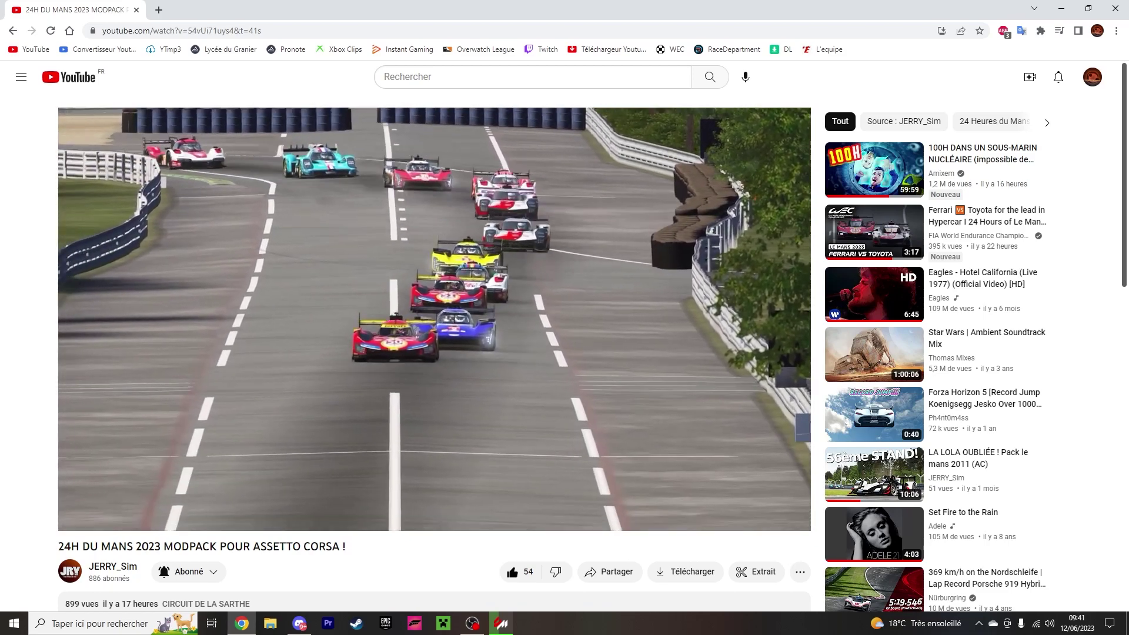
{"action": "left_click", "coordinate": [638, 274]}
{"action": "scroll", "coordinate": [329, 286], "scroll_direction": "down", "scroll_amount": 6}
{"action": "left_click", "coordinate": [329, 286]}
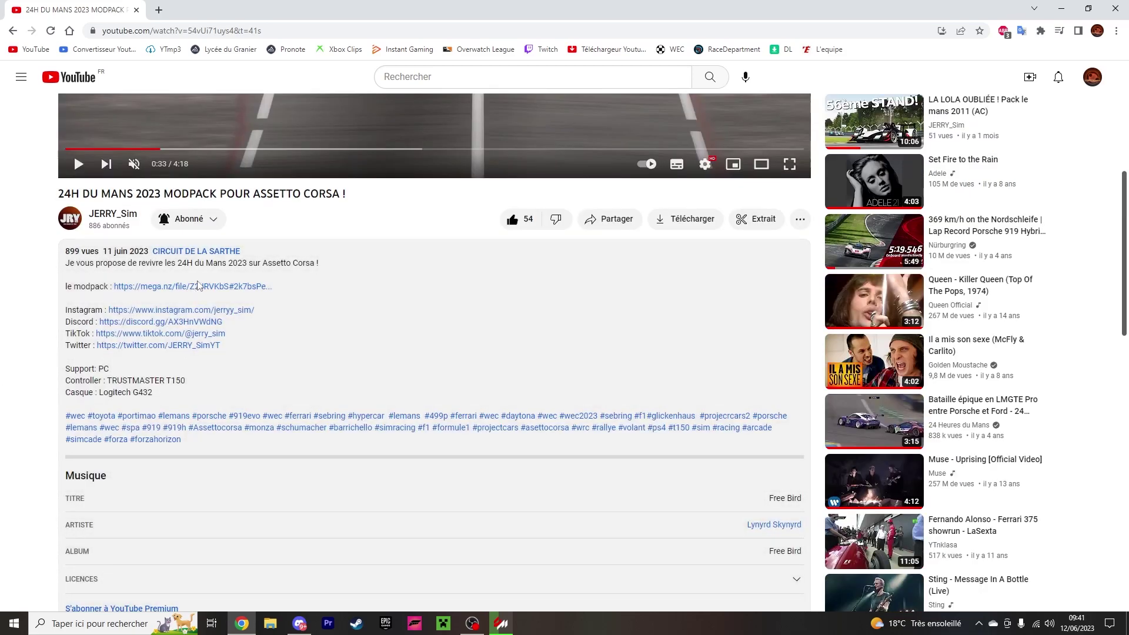
{"action": "left_click", "coordinate": [227, 9]}
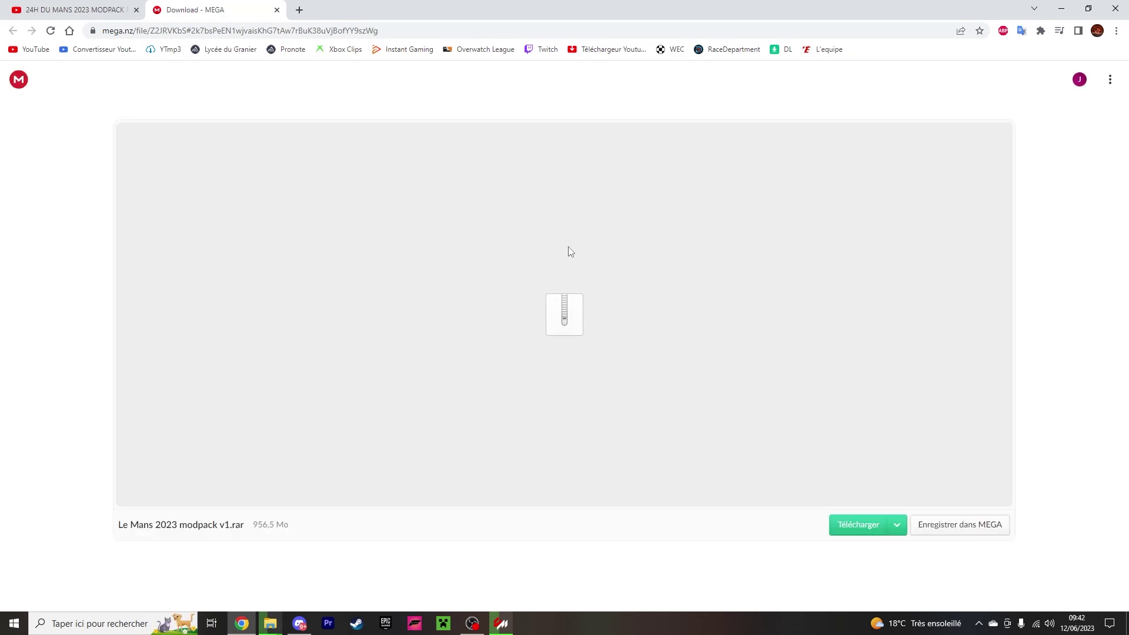
{"action": "left_click", "coordinate": [864, 526]}
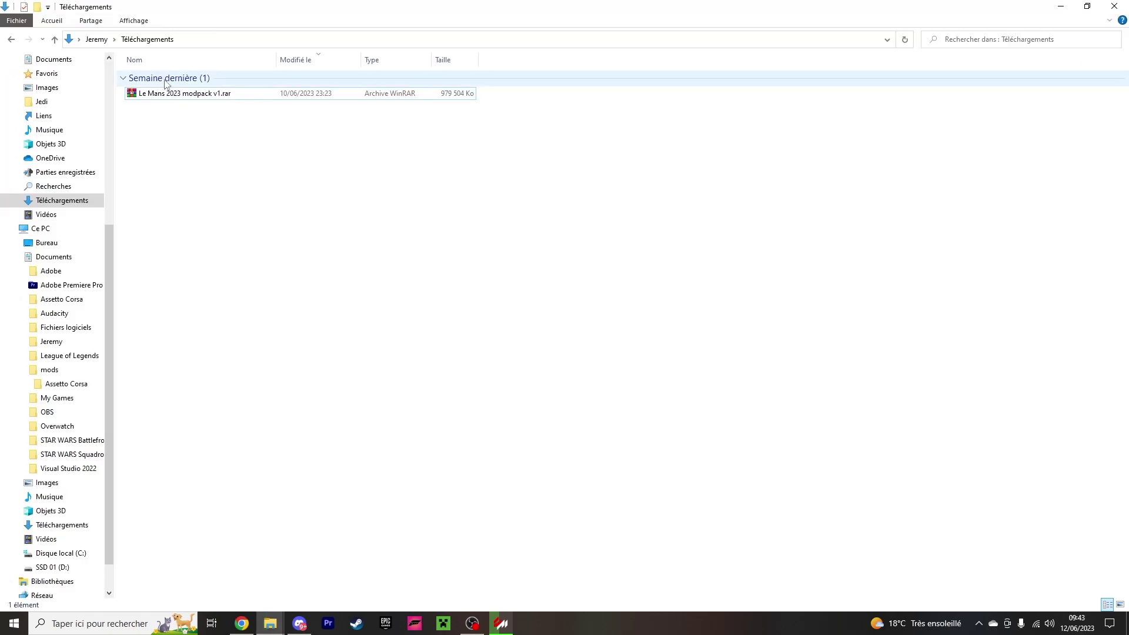
- Extract Le Mans 2023 modpack v1.rar directly into the Téléchargements folder
{"action": "double_click", "coordinate": [180, 93]}
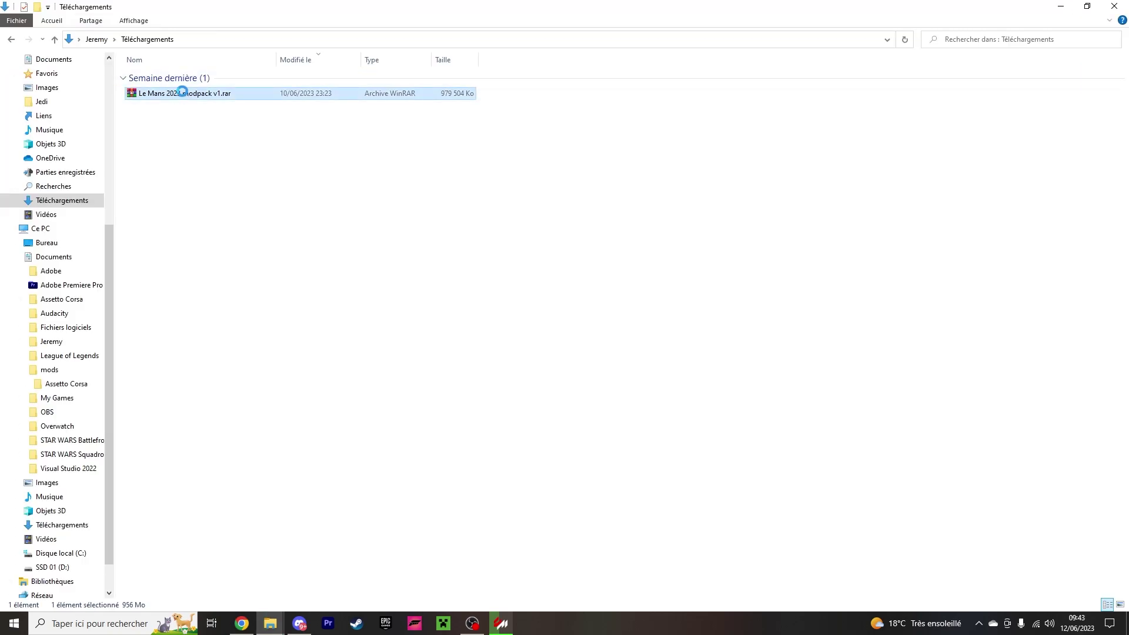
{"action": "right_click", "coordinate": [181, 88]}
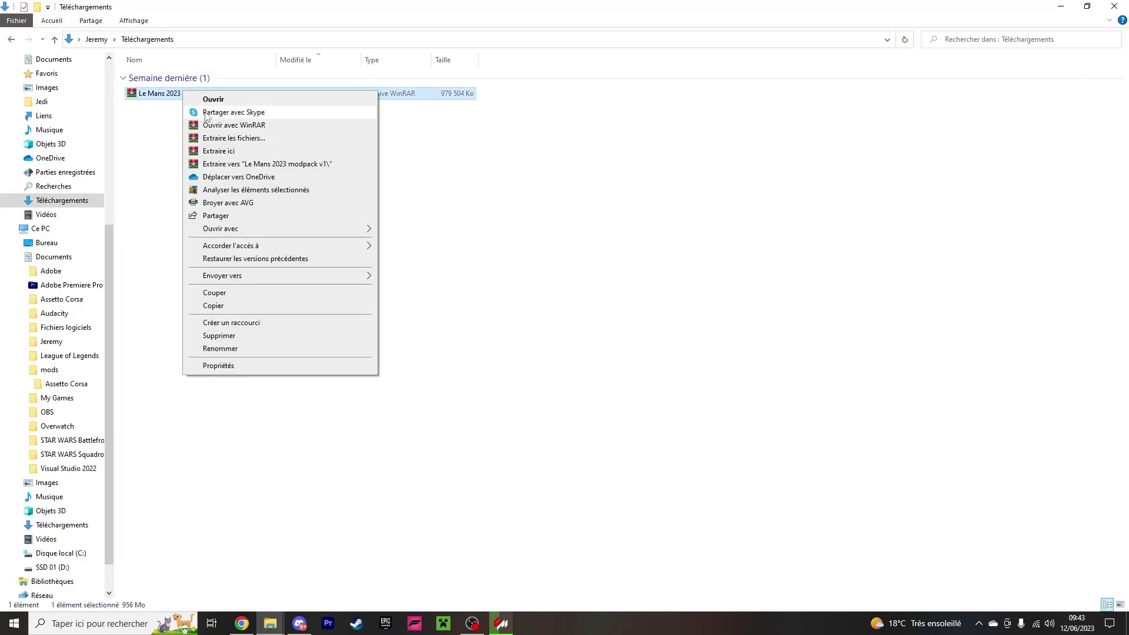
{"action": "left_click", "coordinate": [219, 151]}
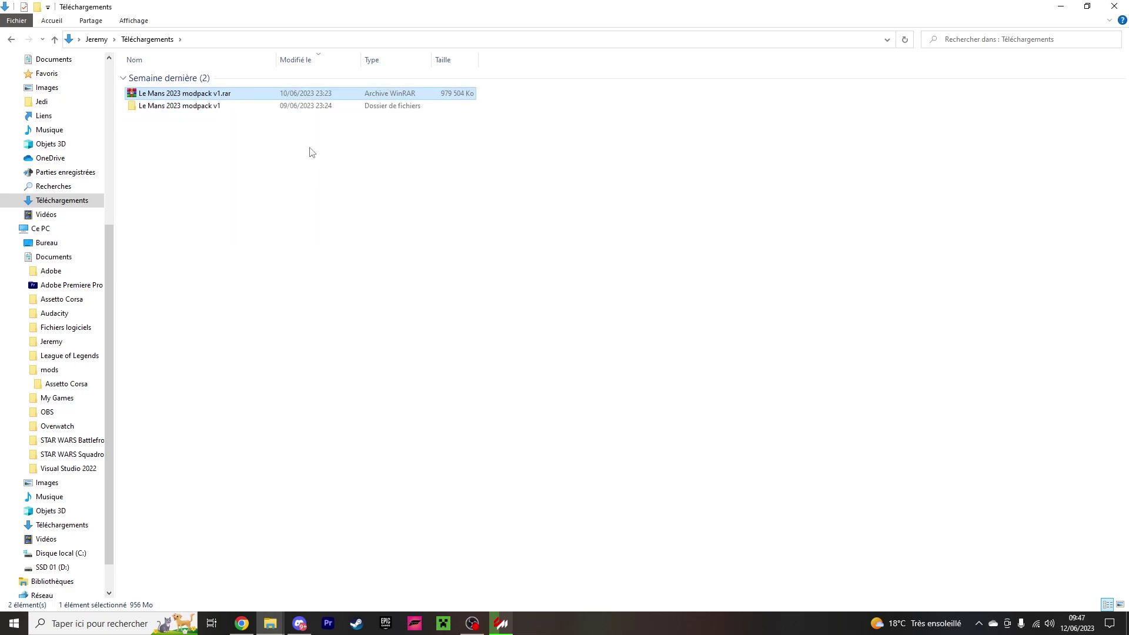
- Open the extracted Le Mans 2023 modpack v1 folder and view the car folders inside content\cars
{"action": "double_click", "coordinate": [300, 106]}
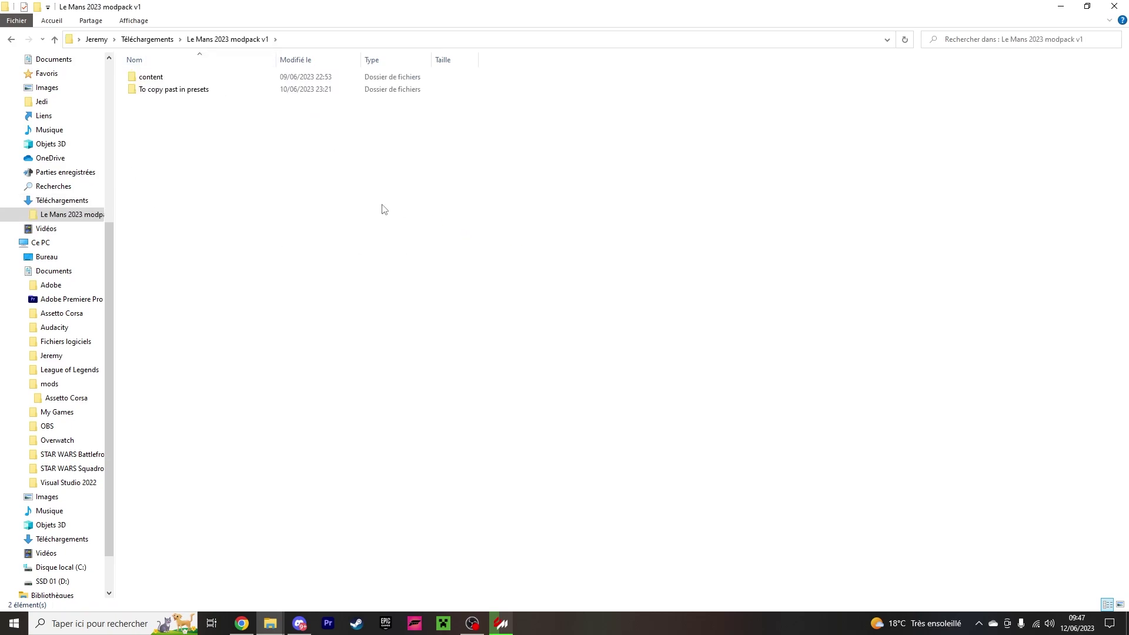
{"action": "left_click_drag", "start_coordinate": [532, 236], "coordinate": [125, 72]}
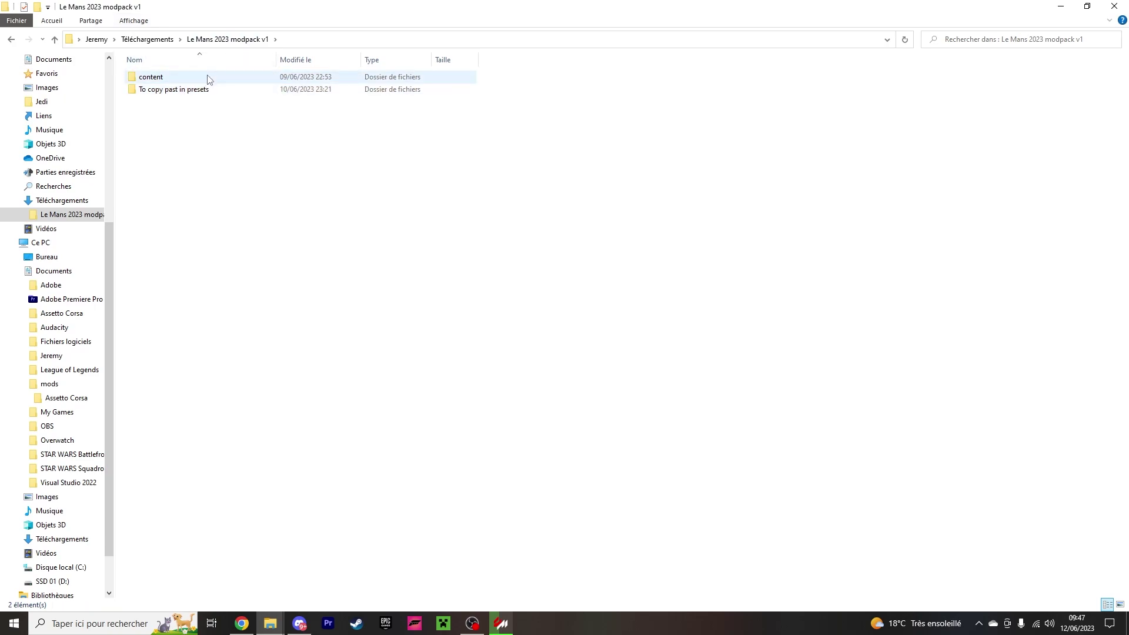
{"action": "double_click", "coordinate": [207, 80]}
{"action": "double_click", "coordinate": [207, 77]}
{"action": "key", "text": "ctrl+a"}
{"action": "left_click", "coordinate": [527, 289]}
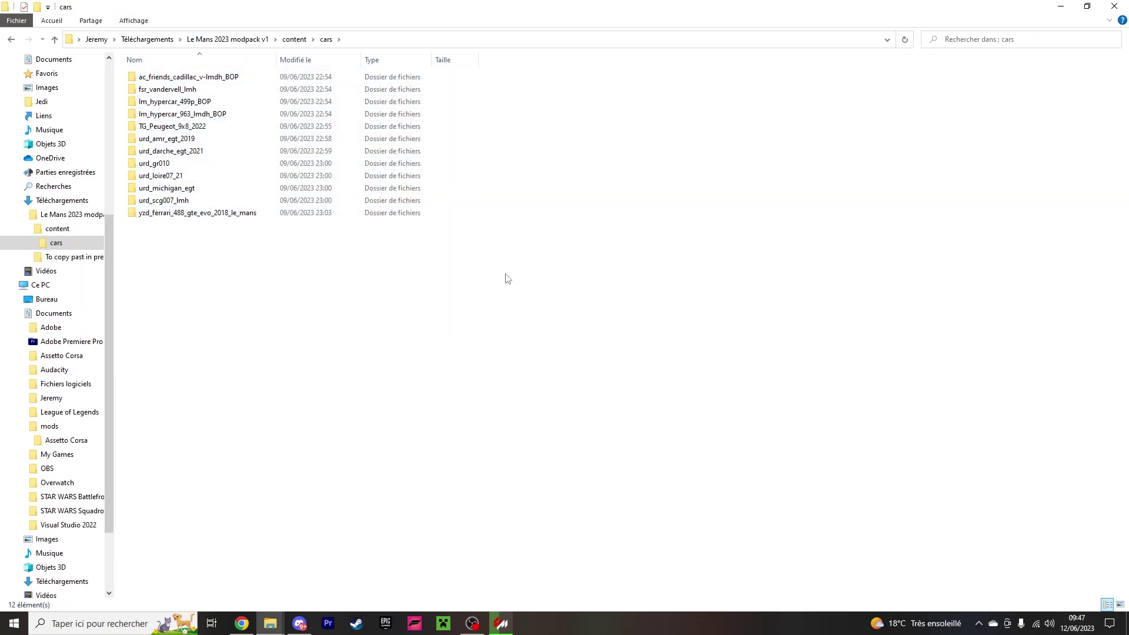
- Look at the preset files in the modpack's "To copy past in presets" folder and return to the modpack's root
{"action": "key", "text": "BackSpace"}
{"action": "key", "text": "BackSpace"}
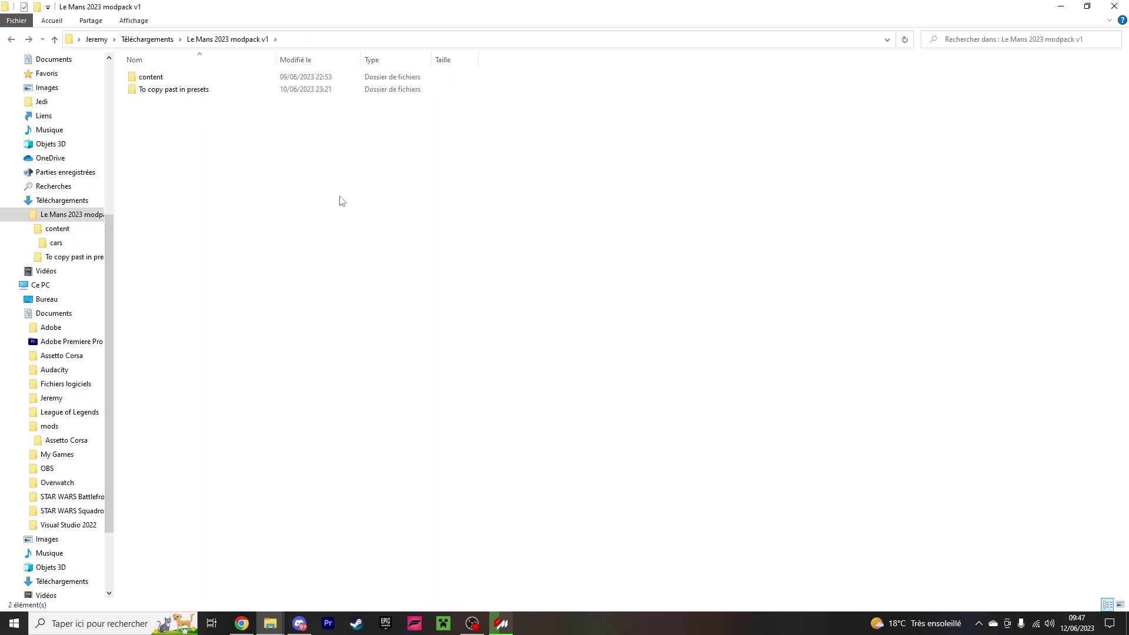
{"action": "left_click", "coordinate": [228, 96]}
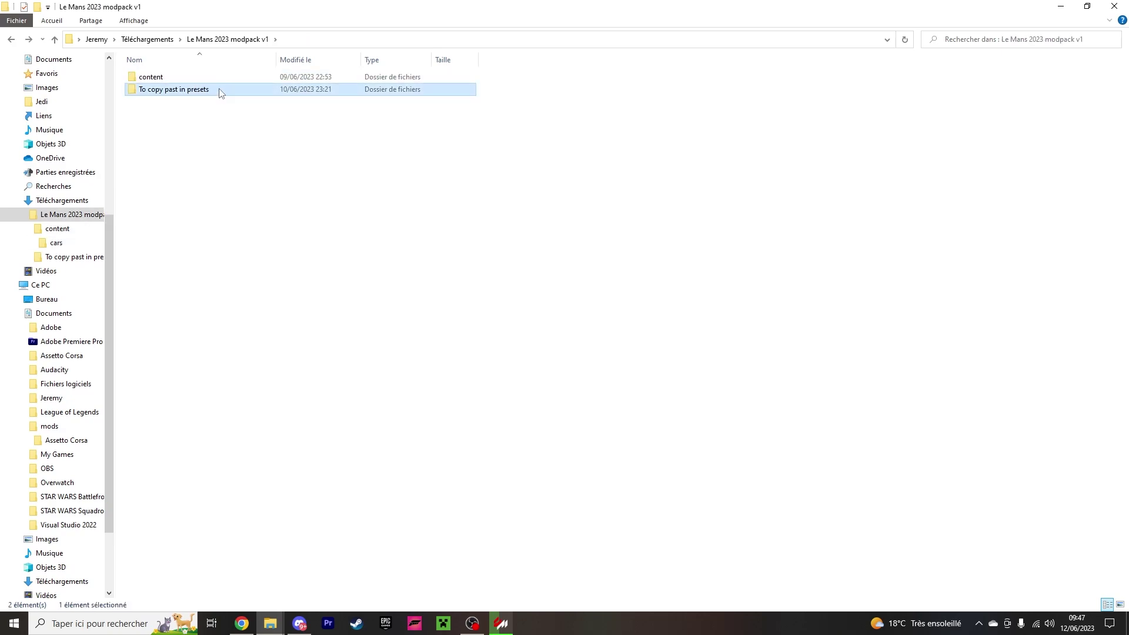
{"action": "double_click", "coordinate": [220, 91]}
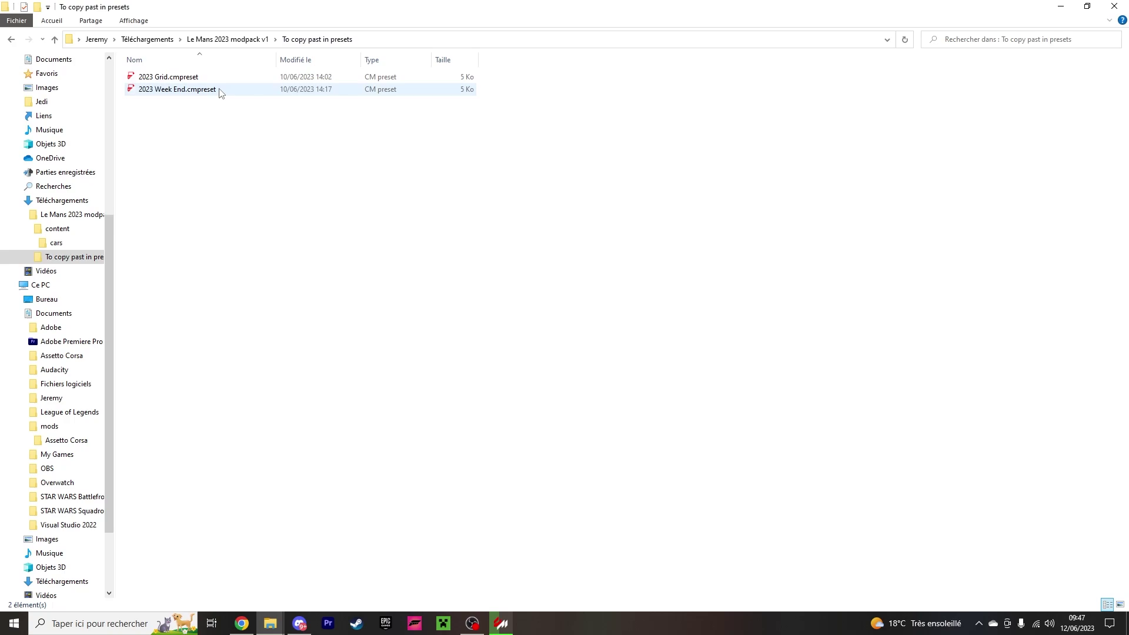
{"action": "left_click", "coordinate": [215, 80]}
{"action": "left_click", "coordinate": [321, 167]}
{"action": "key", "text": "BackSpace"}
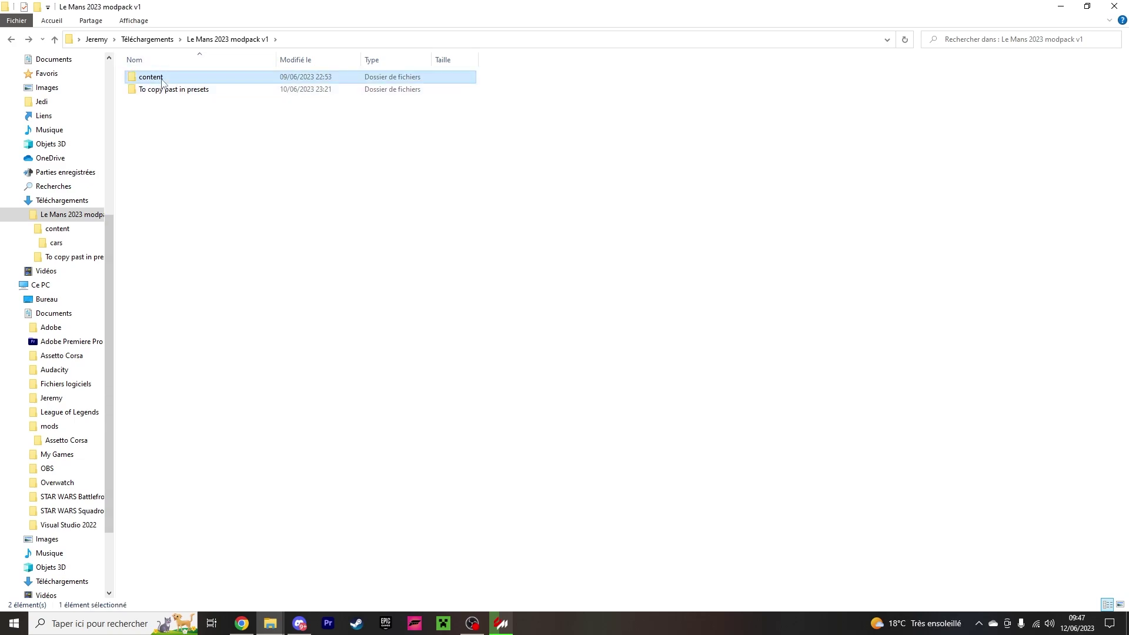
- Review the modpack's two top-level folders and go back into its content\cars folder
{"action": "double_click", "coordinate": [151, 78]}
{"action": "key", "text": "BackSpace"}
{"action": "left_click_drag", "start_coordinate": [592, 216], "coordinate": [206, 62]}
{"action": "left_click", "coordinate": [358, 201]}
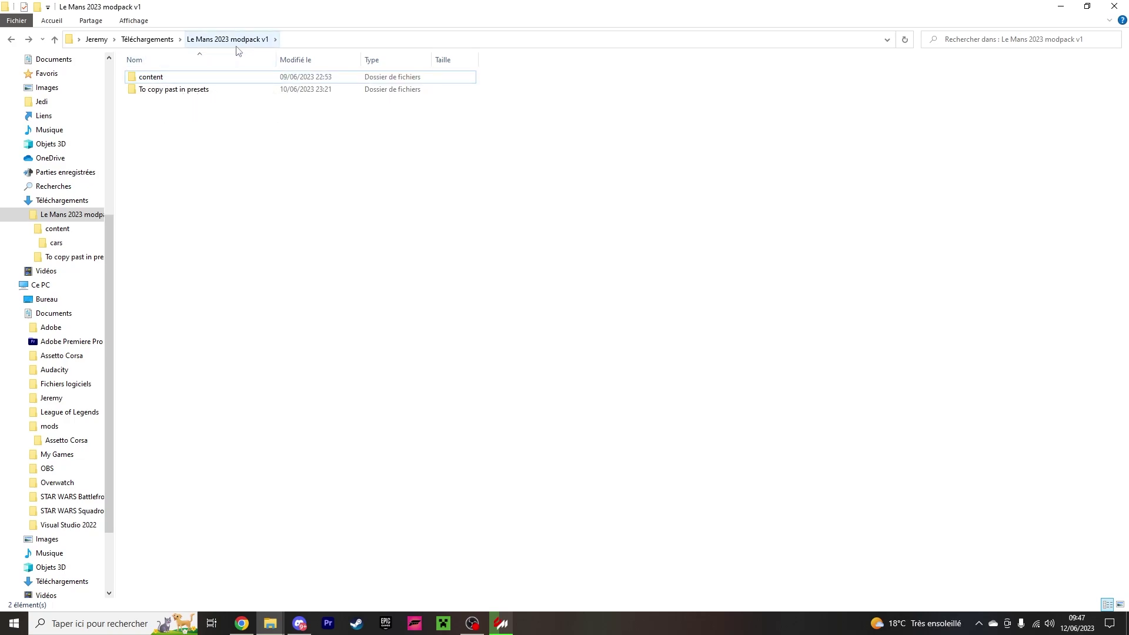
{"action": "key", "text": "alt+Right"}
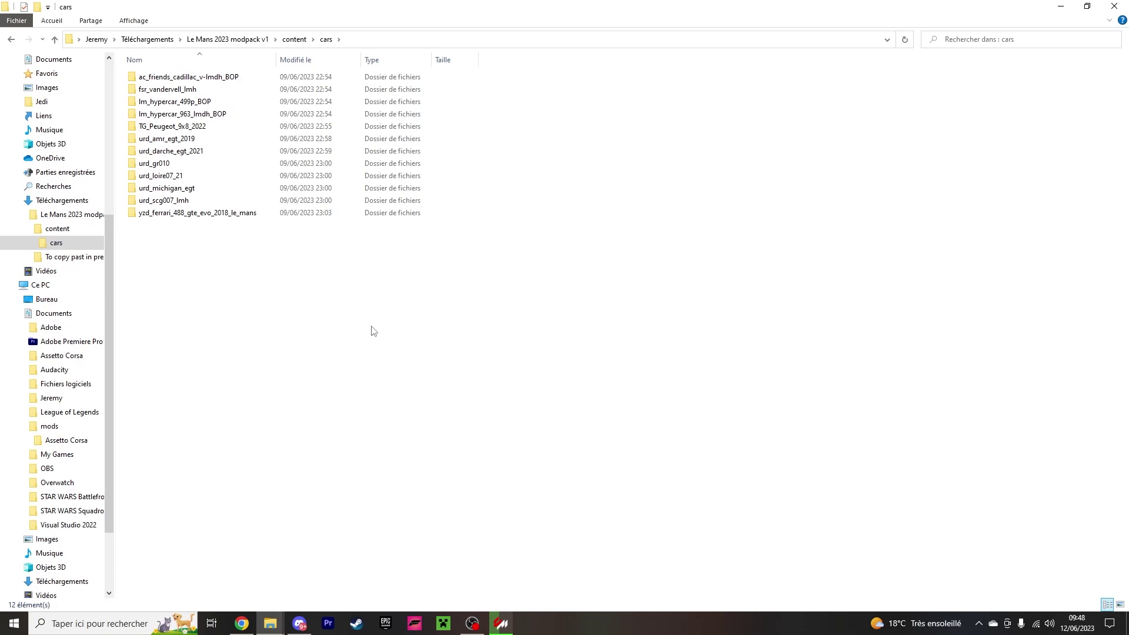
- Examine the contents of the ac_friends_cadillac_v-lmdh_BOP, fsr_vandervell_lmh and lm_hypercar_499p_BOP car folders
{"action": "double_click", "coordinate": [252, 77]}
{"action": "key", "text": "ctrl+a"}
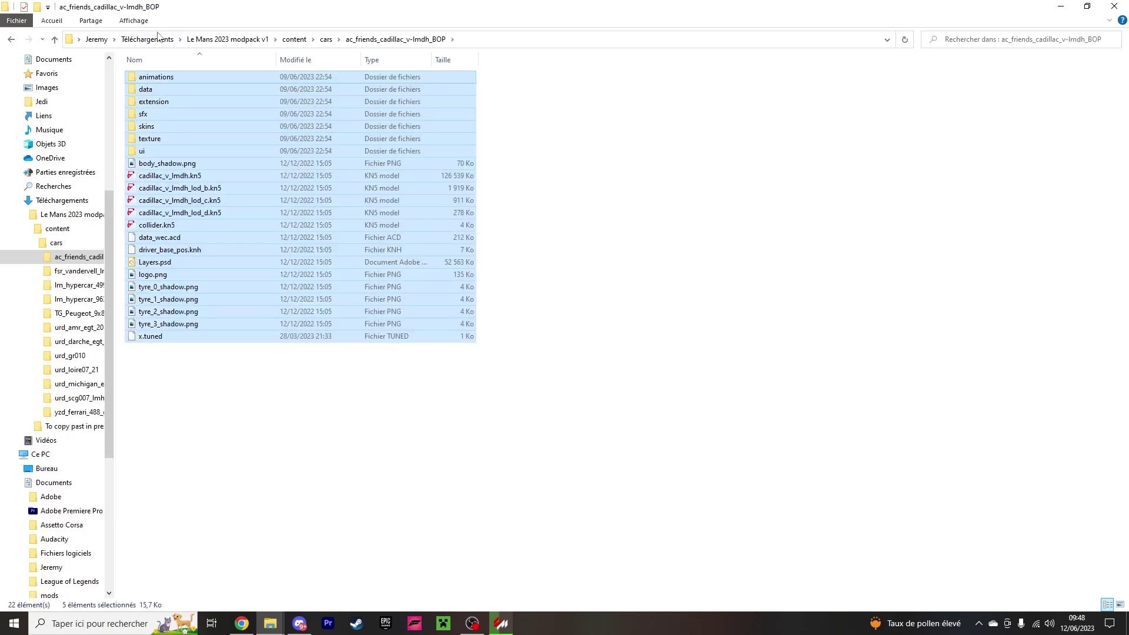
{"action": "key", "text": "alt+Left"}
{"action": "key", "text": "Down"}
{"action": "key", "text": "Return"}
{"action": "key", "text": "alt+Left"}
{"action": "key", "text": "Down"}
{"action": "key", "text": "Return"}
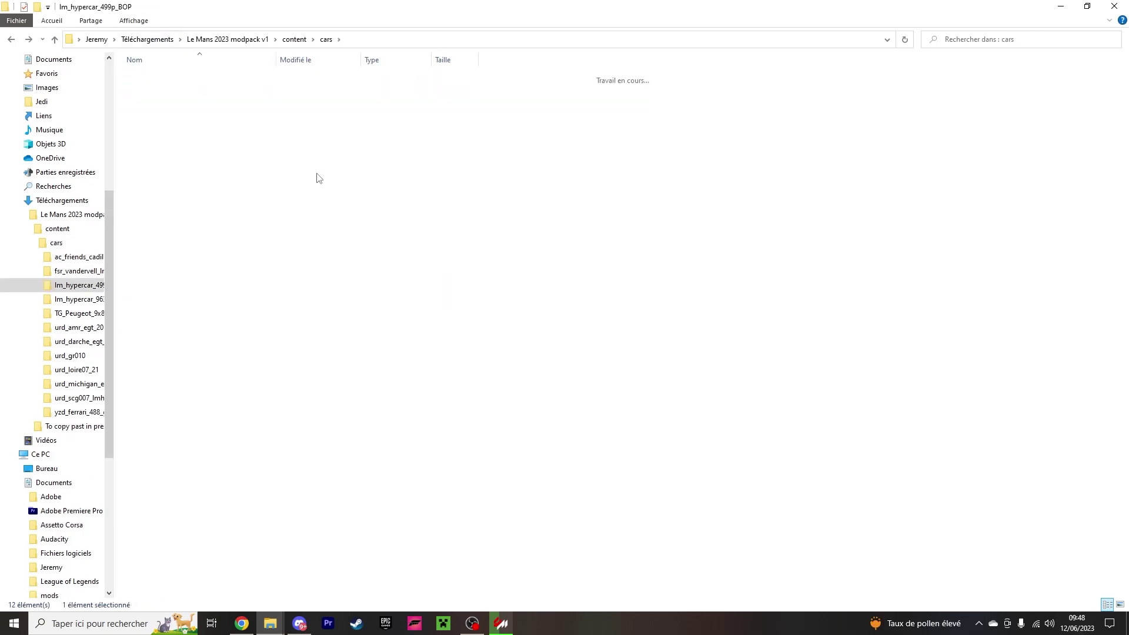
{"action": "key", "text": "alt+Left"}
{"action": "left_click", "coordinate": [526, 317]}
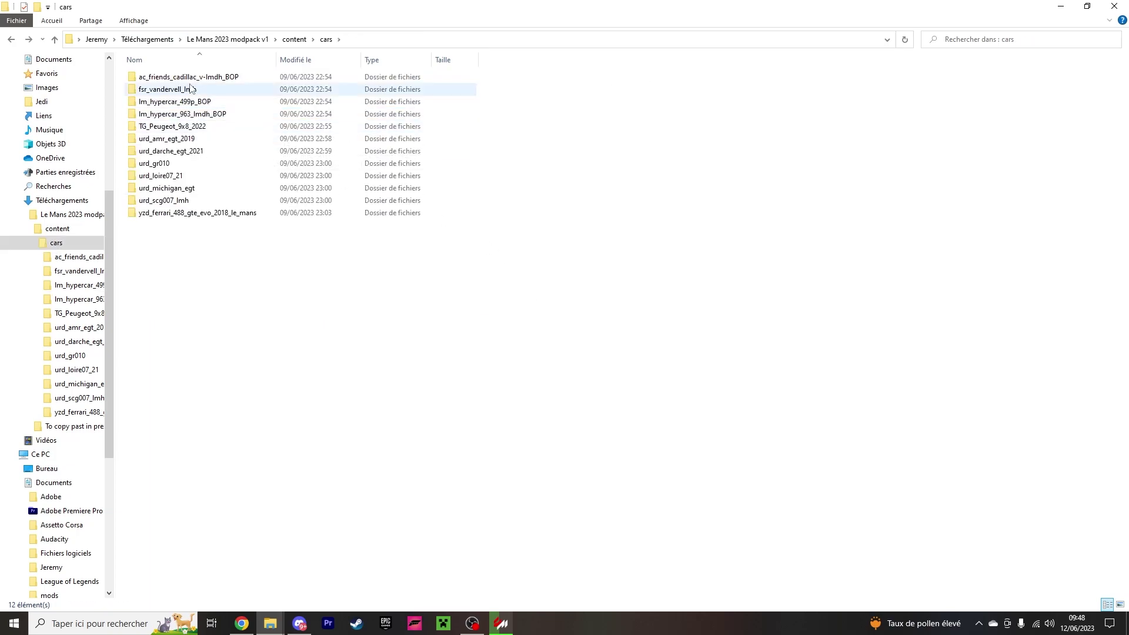
- Check what the urd car folders contain by looking inside urd_gr010, and highlight the six urd folders
{"action": "left_click_drag", "start_coordinate": [492, 202], "coordinate": [237, 135]}
{"action": "left_click", "coordinate": [552, 189]}
{"action": "double_click", "coordinate": [173, 151]}
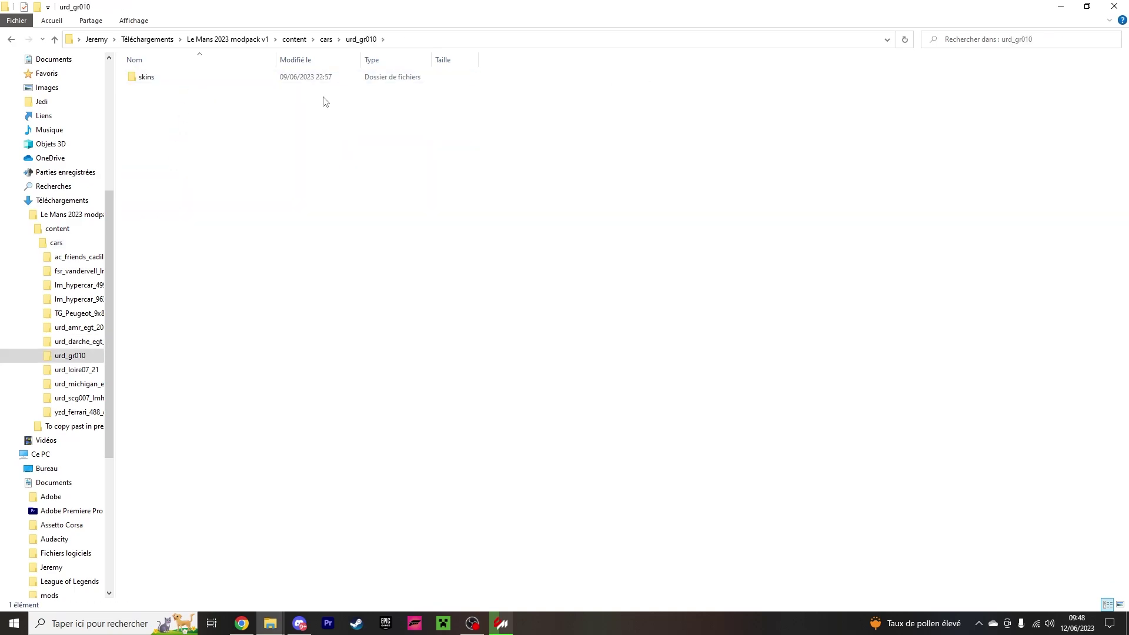
{"action": "key", "text": "BackSpace"}
{"action": "left_click_drag", "start_coordinate": [482, 210], "coordinate": [412, 210]}
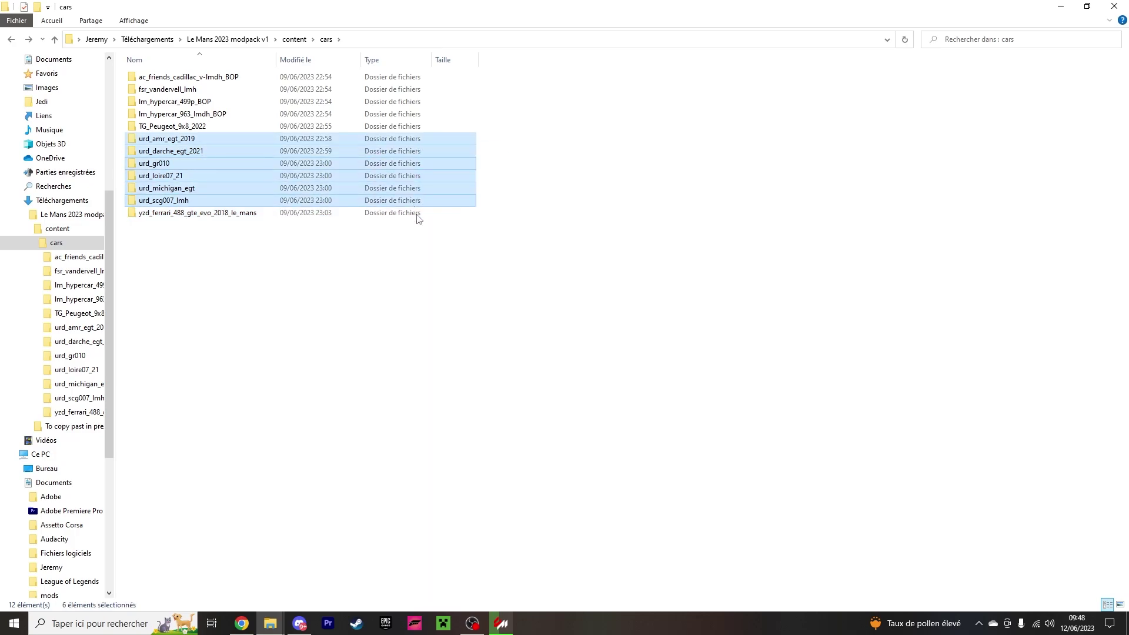
{"action": "left_click", "coordinate": [387, 343]}
- Switch to Chrome and browse the Assetto Corsa cars in the United Racing Design shop
{"action": "left_click", "coordinate": [242, 622]}
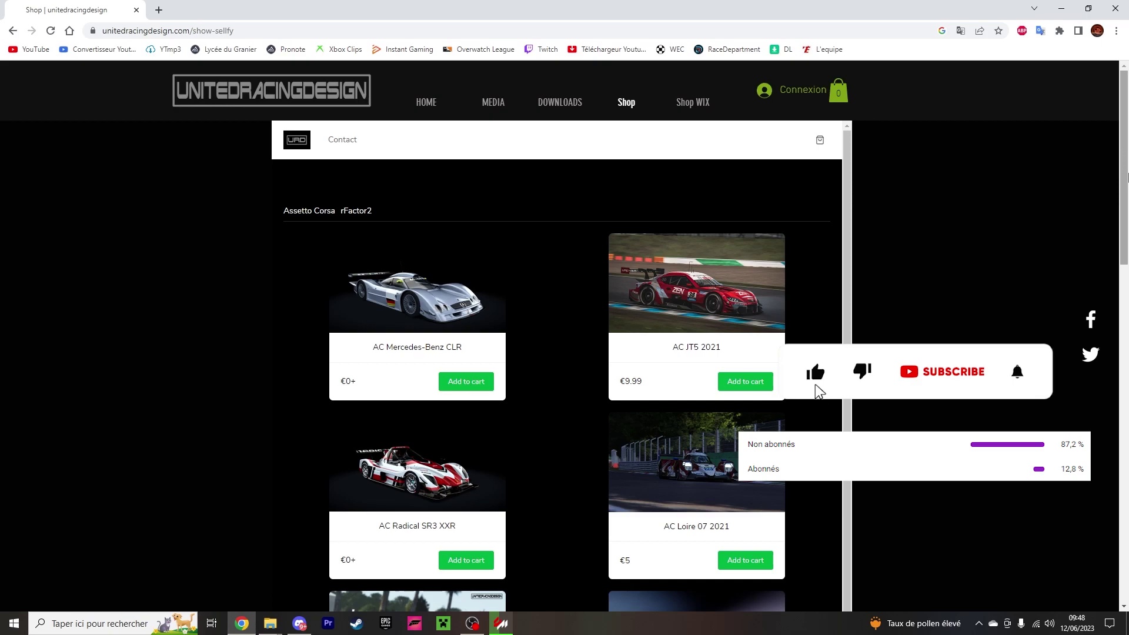
{"action": "left_click_drag", "start_coordinate": [1127, 175], "coordinate": [1119, 476]}
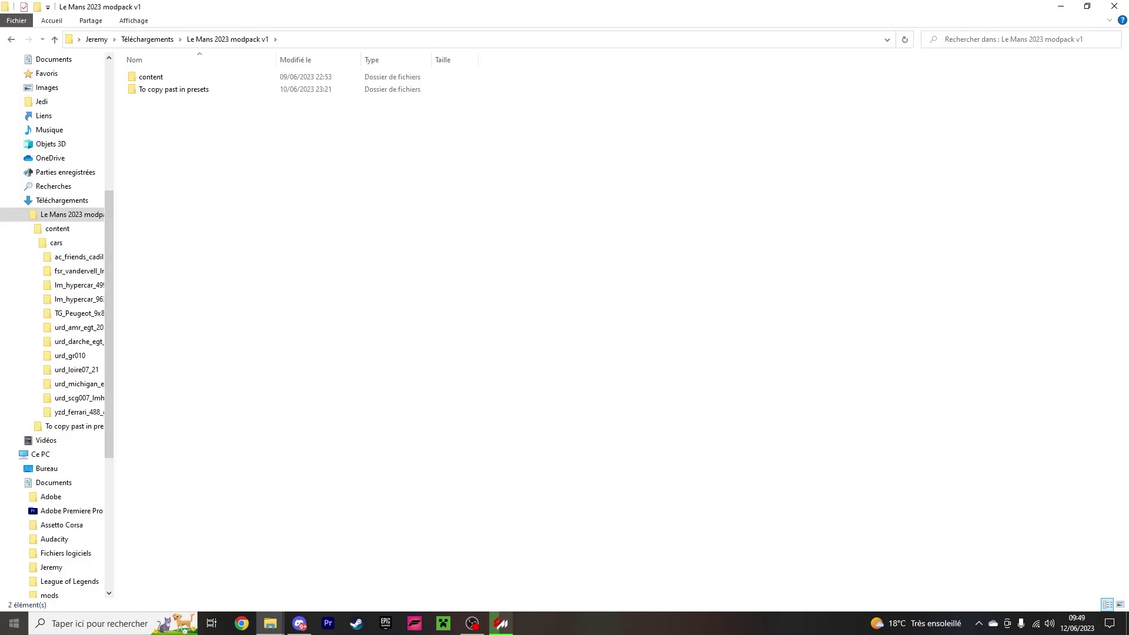
- In a second Explorer window, open Disque local (C:)\Programmes (x86)\Steam\steamapps\common\assettocorsa
{"action": "left_click", "coordinate": [14, 623]}
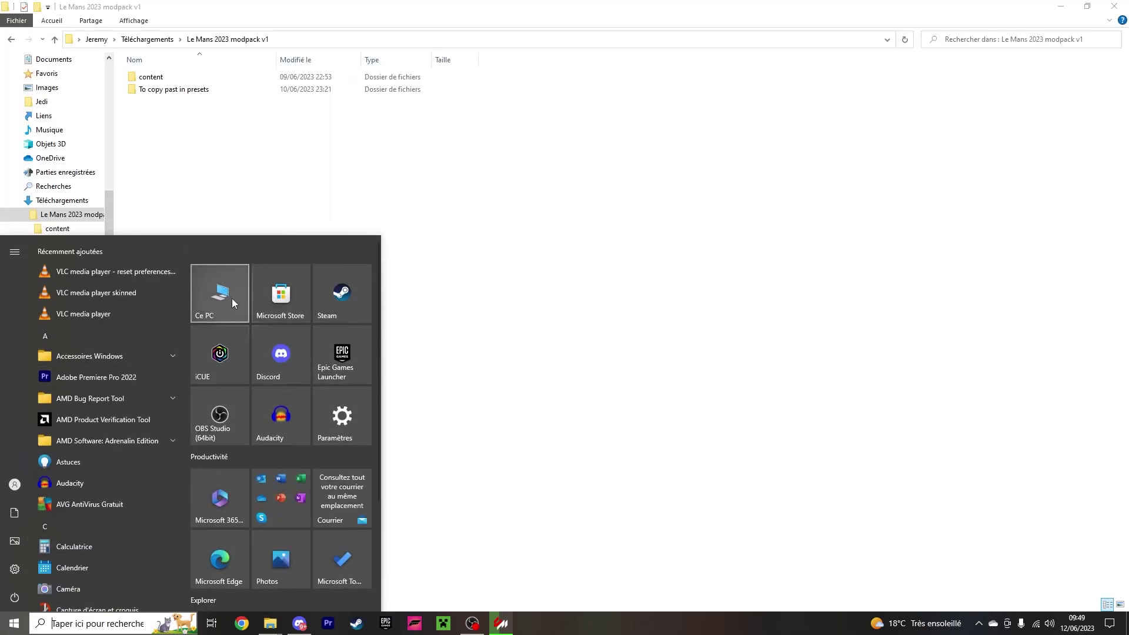
{"action": "left_click", "coordinate": [233, 302]}
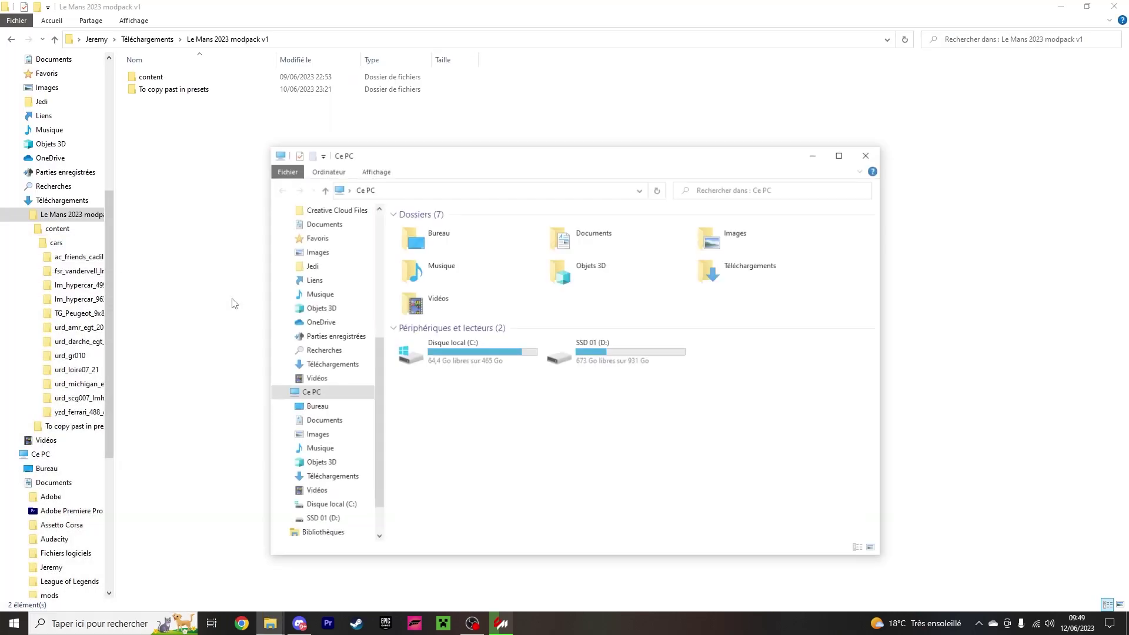
{"action": "double_click", "coordinate": [476, 348]}
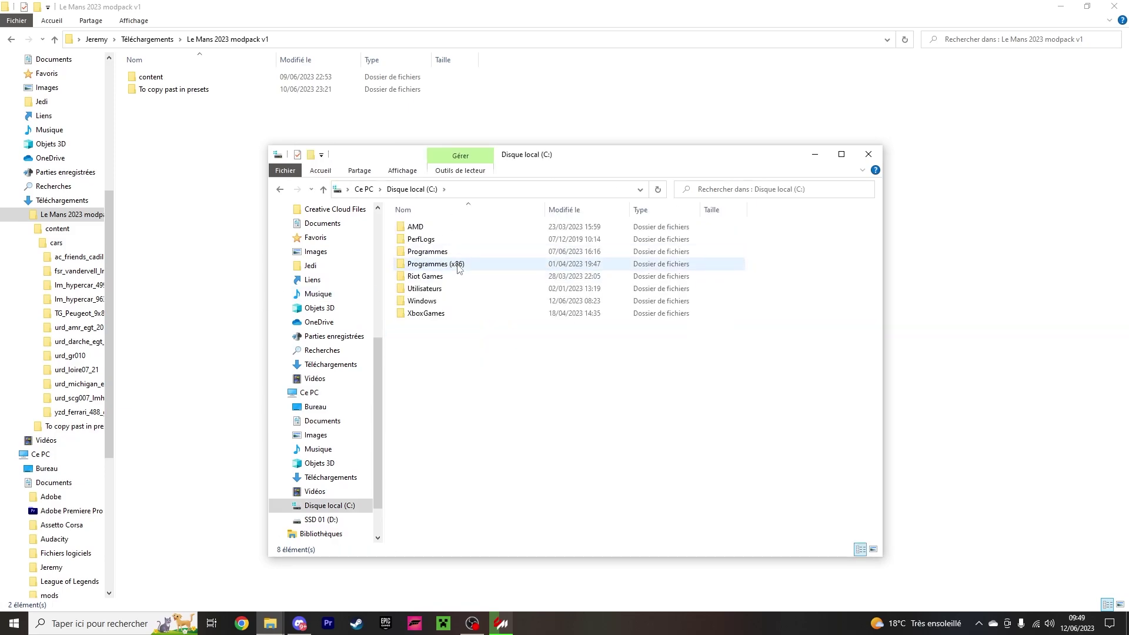
{"action": "double_click", "coordinate": [460, 265]}
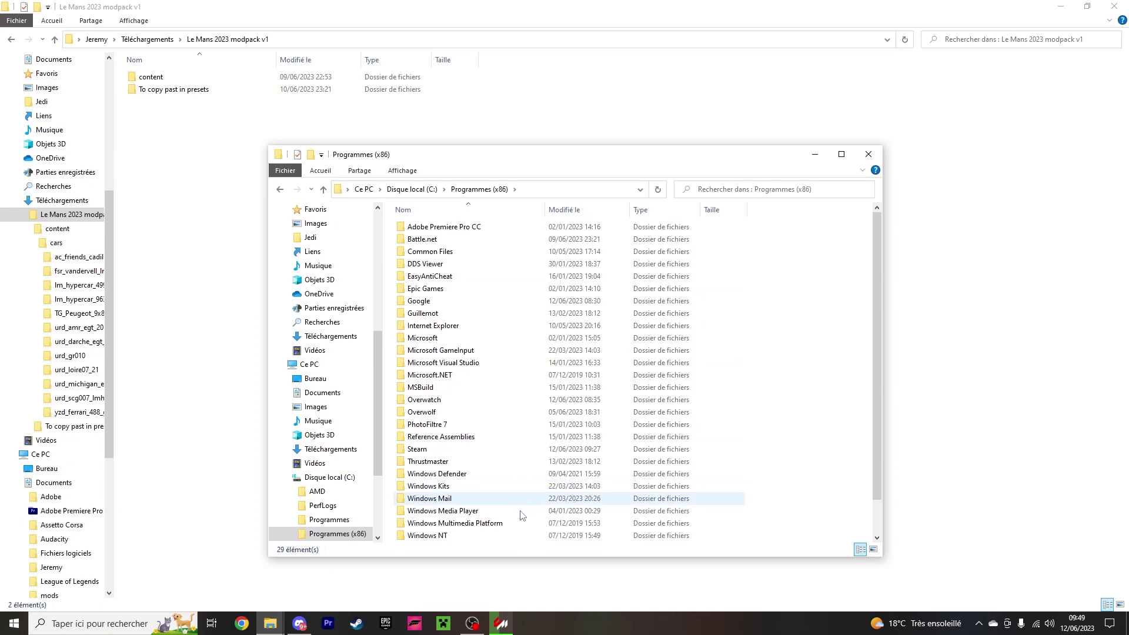
{"action": "double_click", "coordinate": [486, 449]}
{"action": "double_click", "coordinate": [438, 425]}
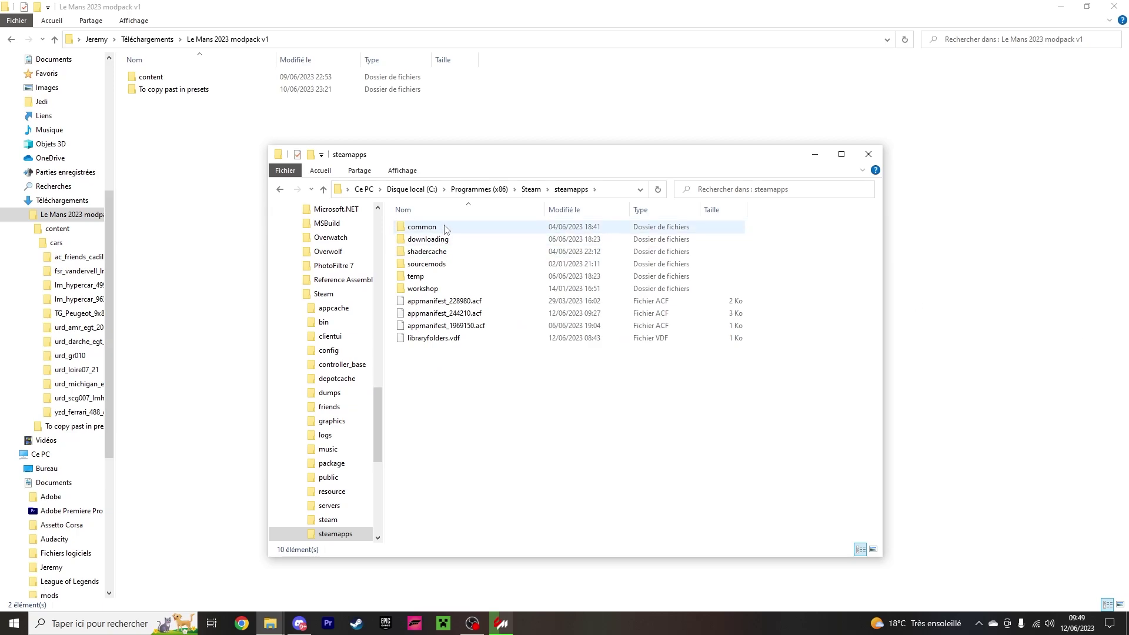
{"action": "double_click", "coordinate": [446, 229]}
{"action": "left_click_drag", "start_coordinate": [759, 391], "coordinate": [389, 221]}
{"action": "left_click", "coordinate": [780, 370]}
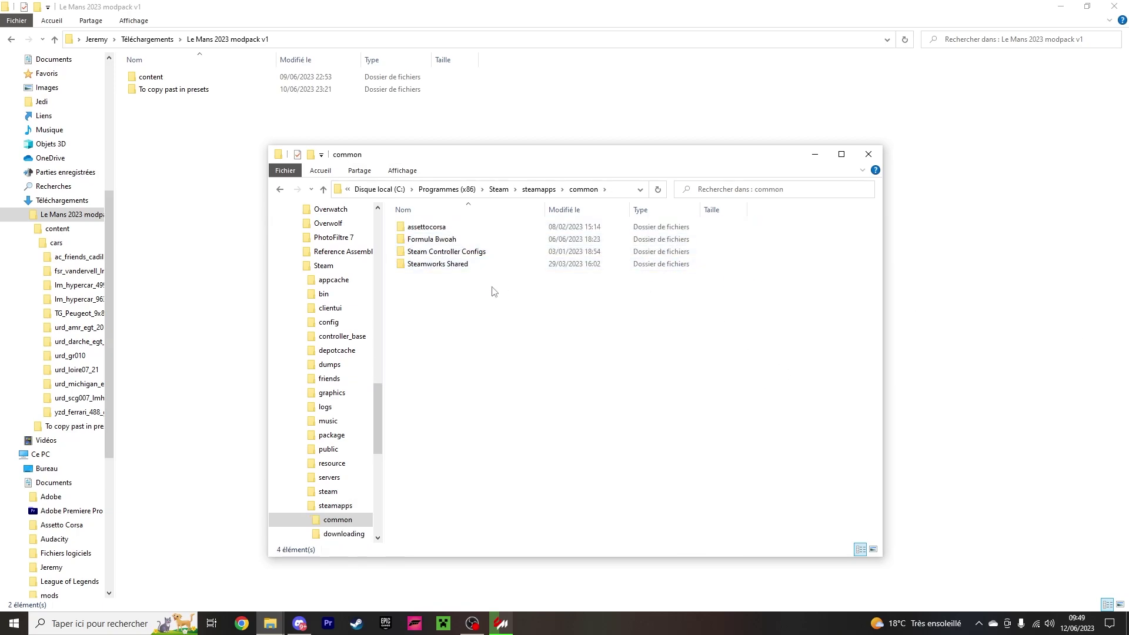
{"action": "double_click", "coordinate": [442, 228]}
- Place the assettocorsa window beside the modpack's folder list and open the game's content folder
{"action": "left_click_drag", "start_coordinate": [655, 154], "coordinate": [841, 66]}
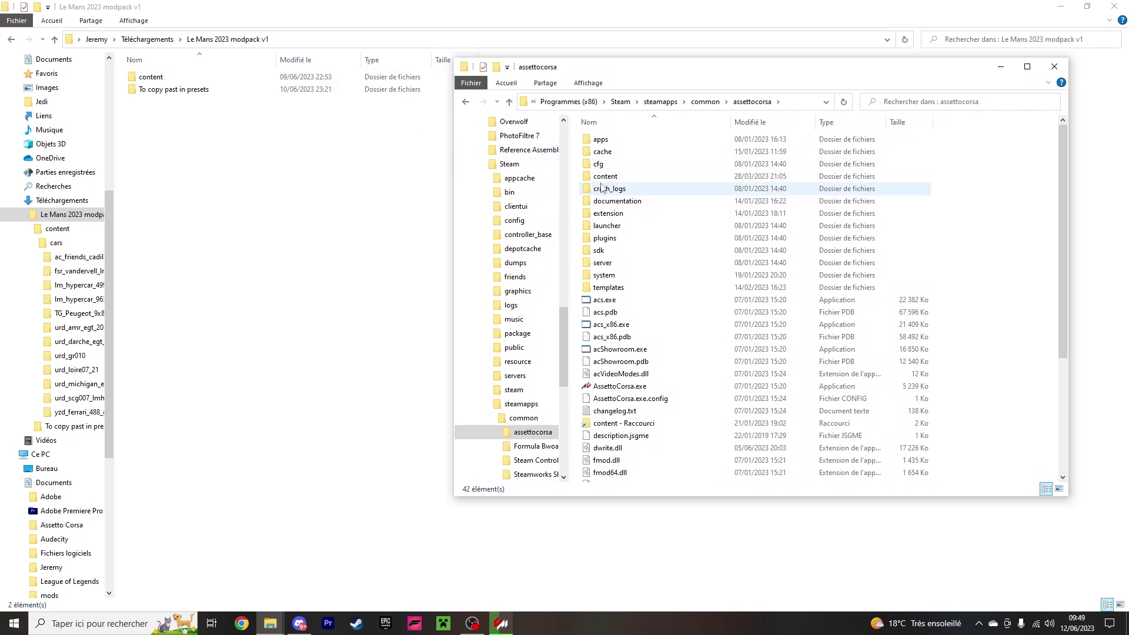
{"action": "left_click", "coordinate": [604, 178]}
{"action": "double_click", "coordinate": [604, 177]}
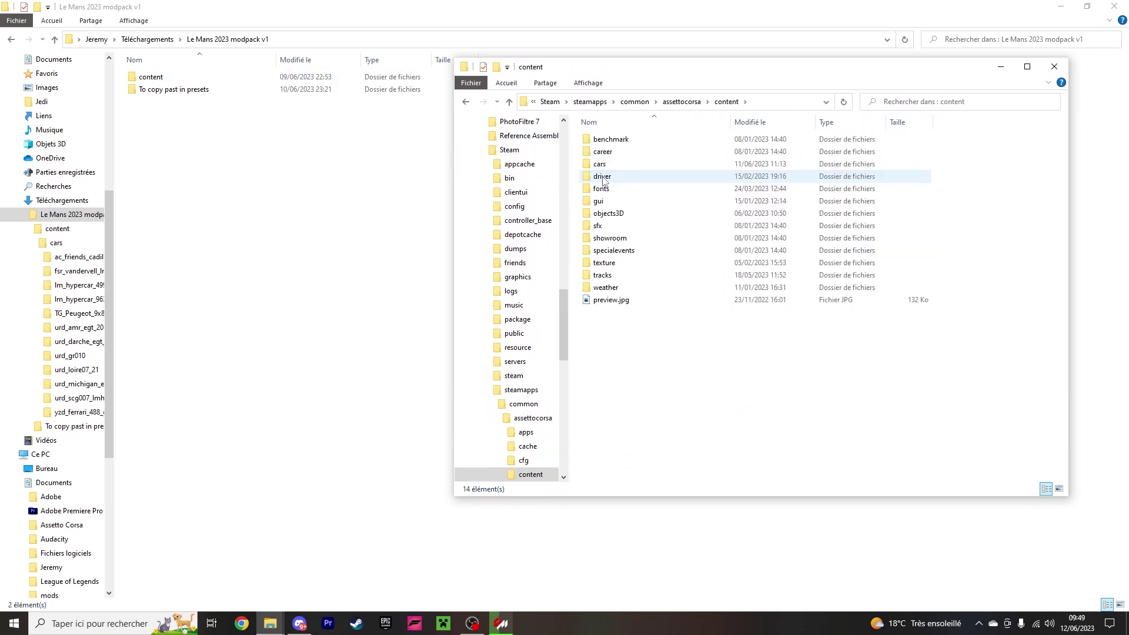
{"action": "left_click", "coordinate": [625, 164]}
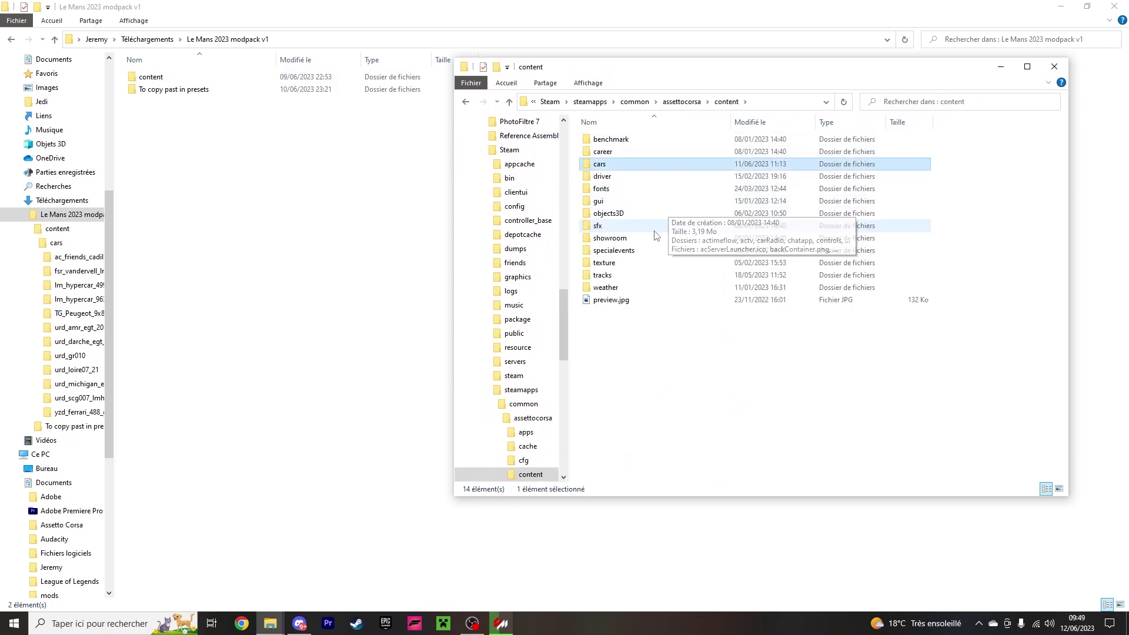
{"action": "left_click", "coordinate": [645, 275]}
{"action": "left_click", "coordinate": [622, 254]}
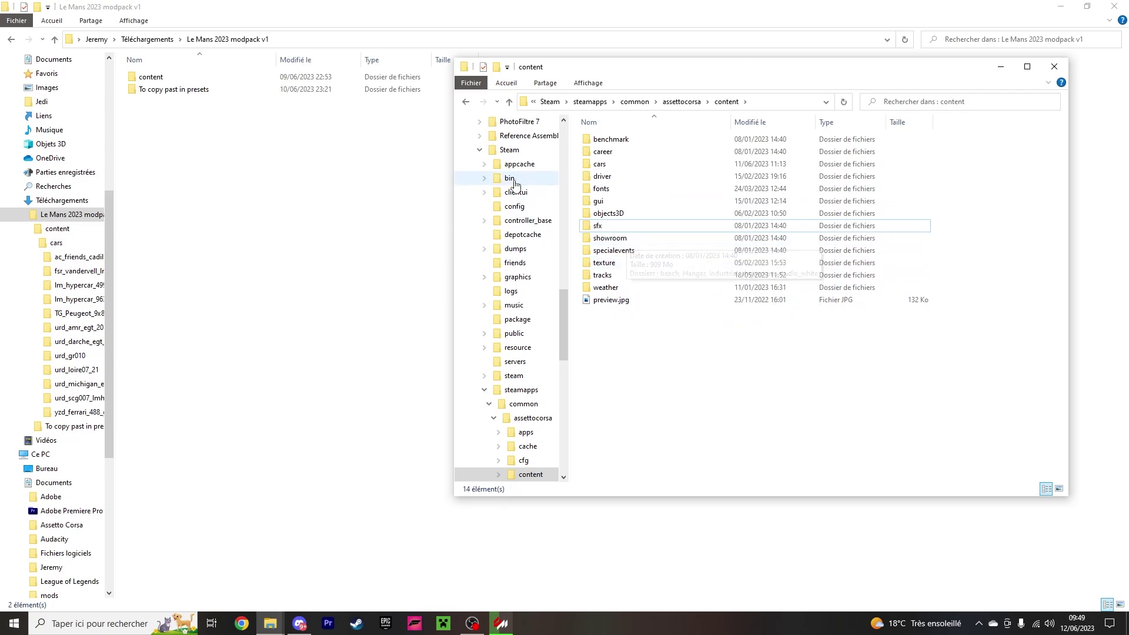
- Compare the cars folders of the game and the modpack side by side, and return the modpack window to its root folder
{"action": "double_click", "coordinate": [599, 164]}
{"action": "left_click_drag", "start_coordinate": [964, 136], "coordinate": [917, 435]}
{"action": "left_click", "coordinate": [55, 242]}
{"action": "left_click", "coordinate": [270, 624]}
{"action": "left_click", "coordinate": [404, 567]}
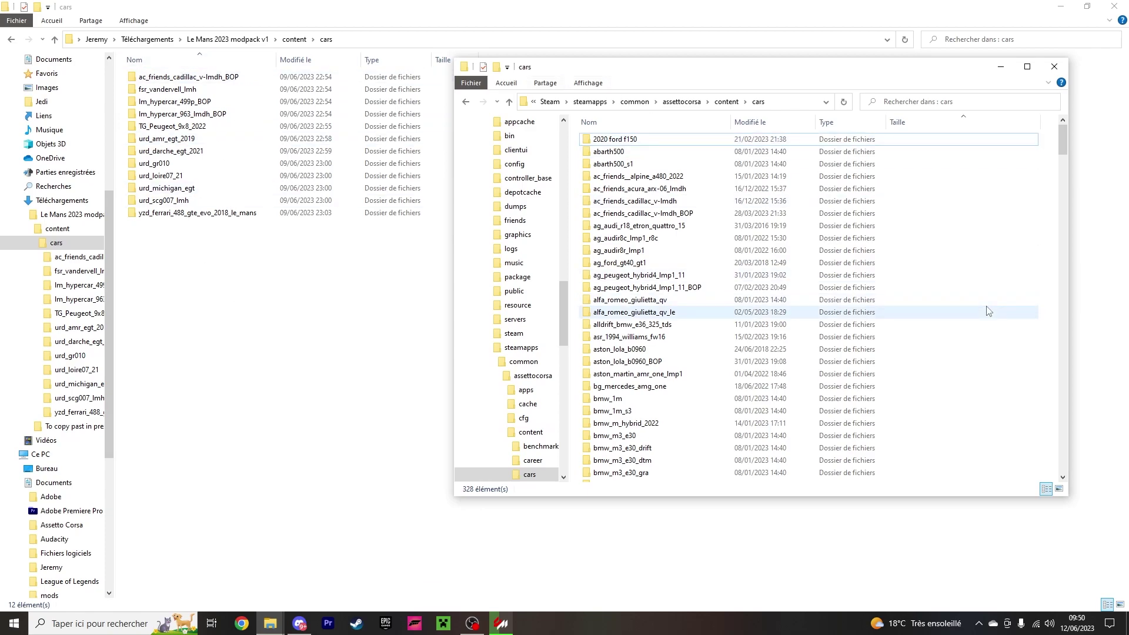
{"action": "left_click", "coordinate": [238, 40]}
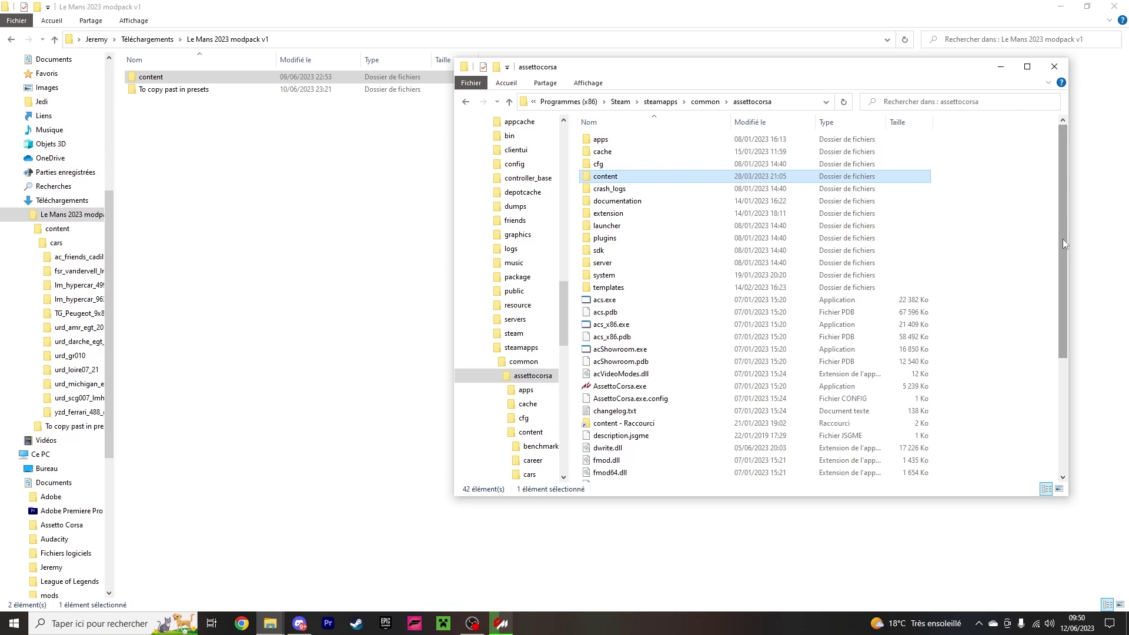
- Open the game's content\cars folder and look through the installed car folders
{"action": "double_click", "coordinate": [609, 176]}
{"action": "double_click", "coordinate": [609, 164]}
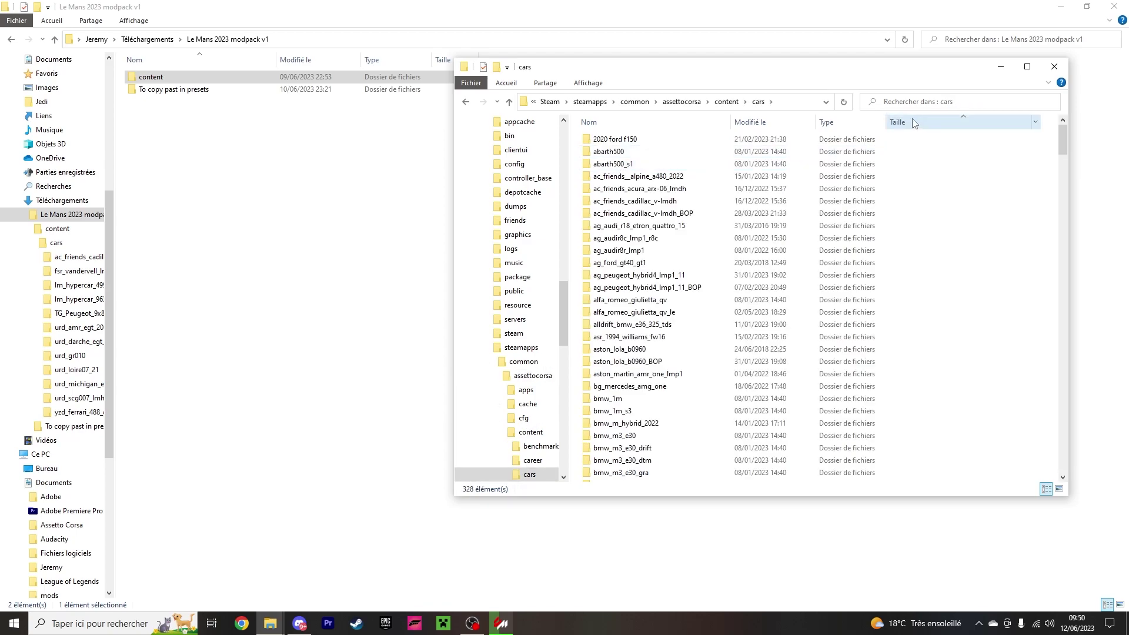
{"action": "left_click", "coordinate": [647, 190]}
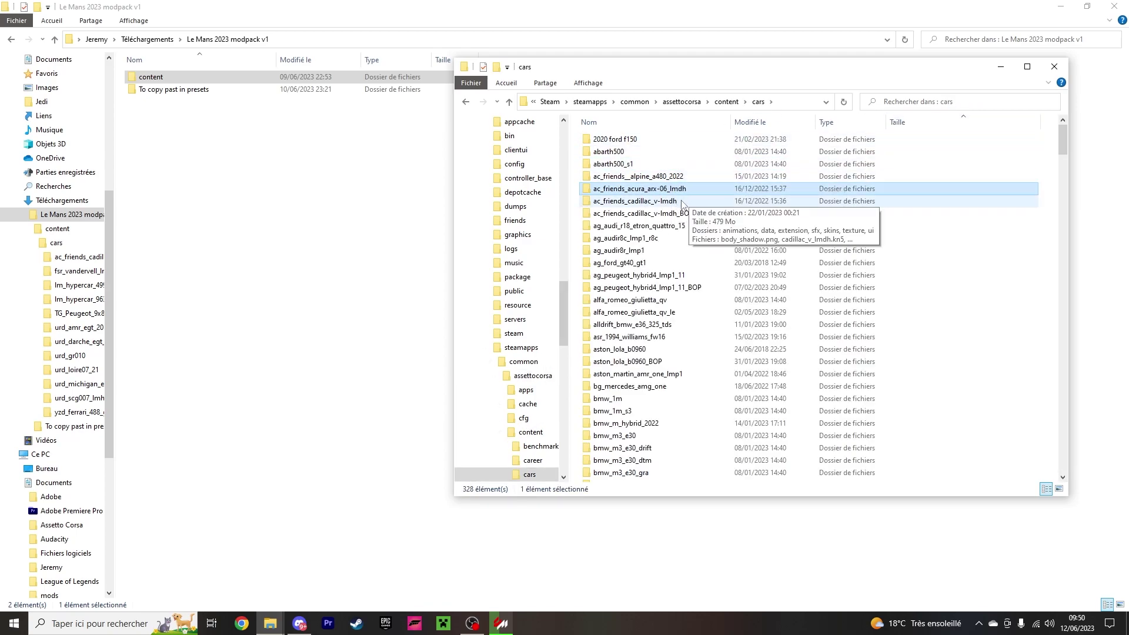
{"action": "scroll", "coordinate": [682, 204], "scroll_direction": "down", "scroll_amount": 15}
{"action": "scroll", "coordinate": [699, 368], "scroll_direction": "down", "scroll_amount": 6}
{"action": "left_click", "coordinate": [1047, 209]}
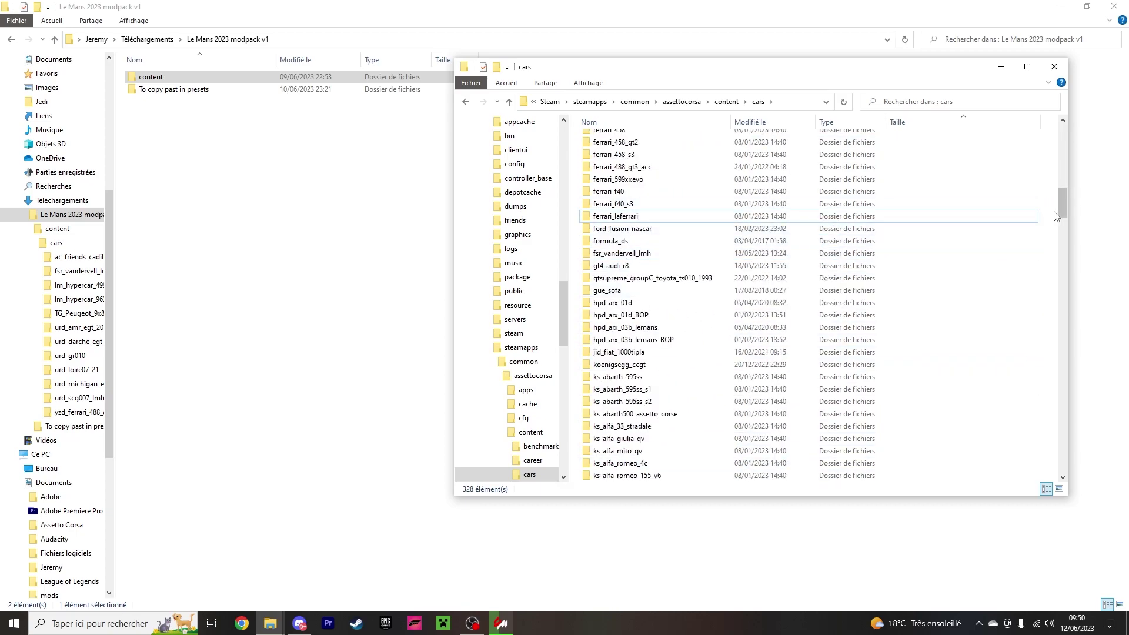
{"action": "scroll", "coordinate": [1057, 216], "scroll_direction": "down", "scroll_amount": 15}
- Delete the content folder from Le Mans 2023 modpack v1 and open the To copy past in presets folder
{"action": "left_click", "coordinate": [154, 81]}
{"action": "key", "text": "Delete"}
{"action": "key", "text": "Return"}
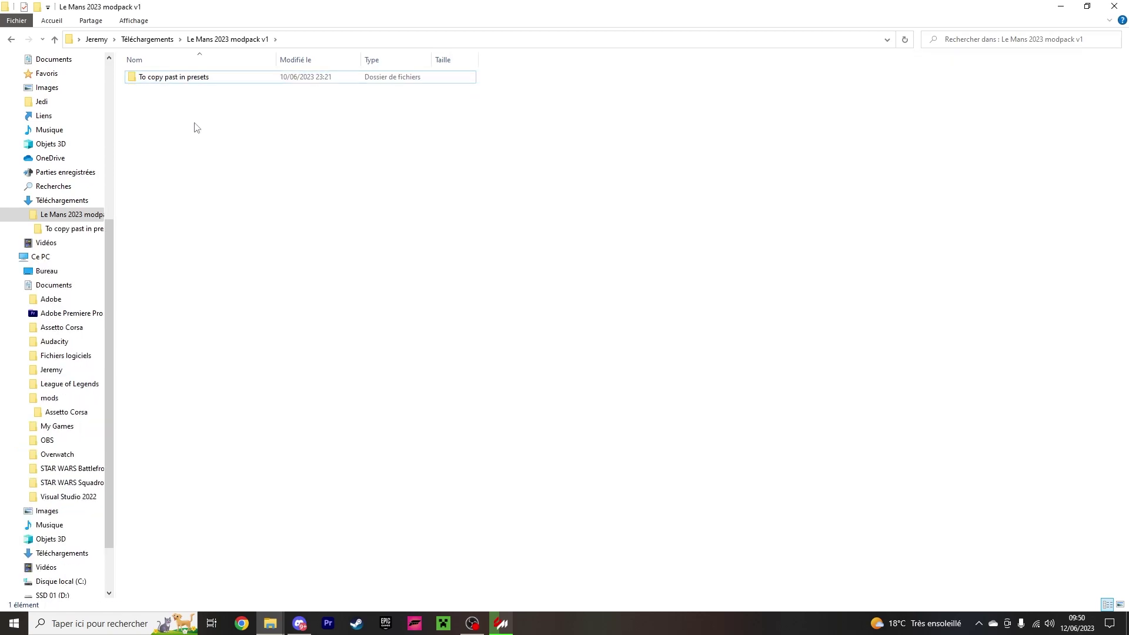
{"action": "double_click", "coordinate": [188, 77]}
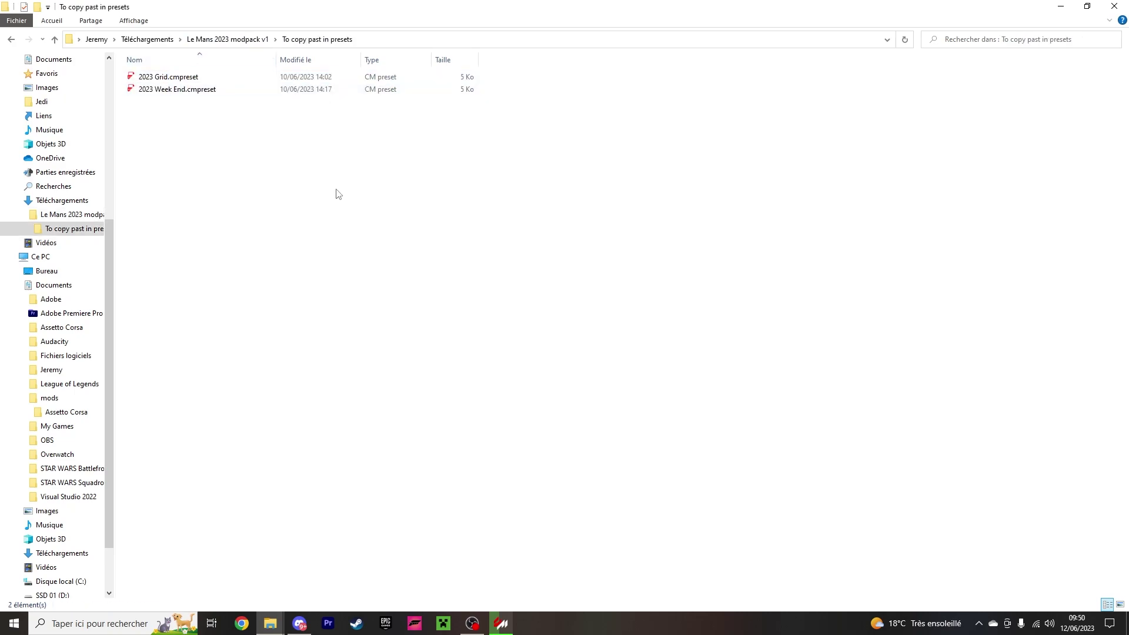
- Switch to Content Manager, copy the Quick Drive presets folder path from the preset saving dialog, and close the dialog without saving
{"action": "key", "text": "alt+Tab"}
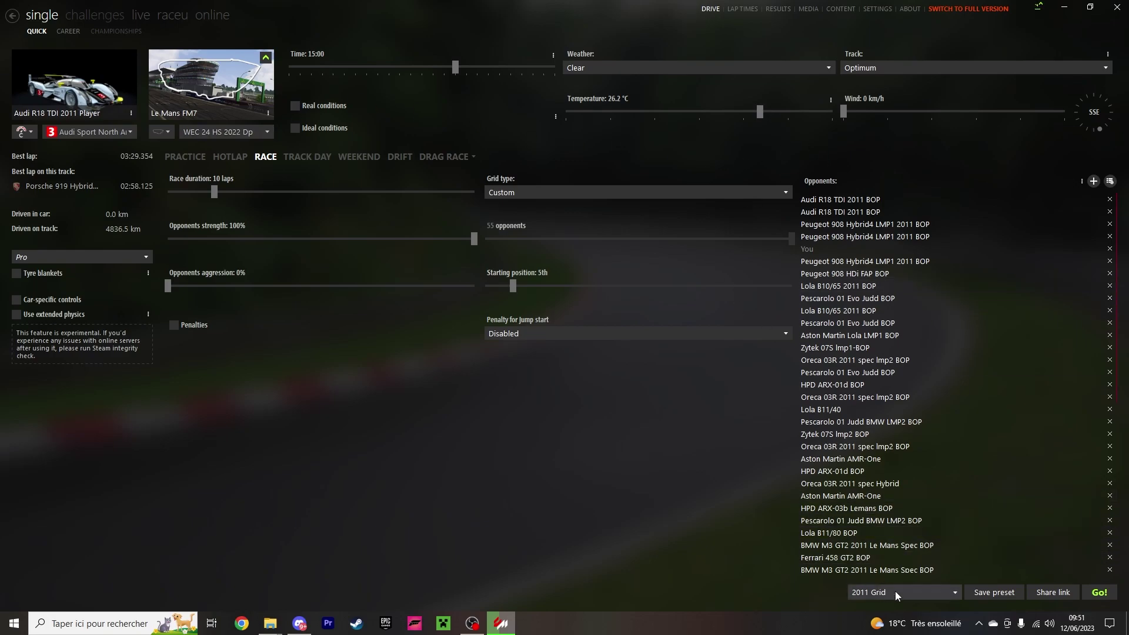
{"action": "left_click", "coordinate": [988, 593]}
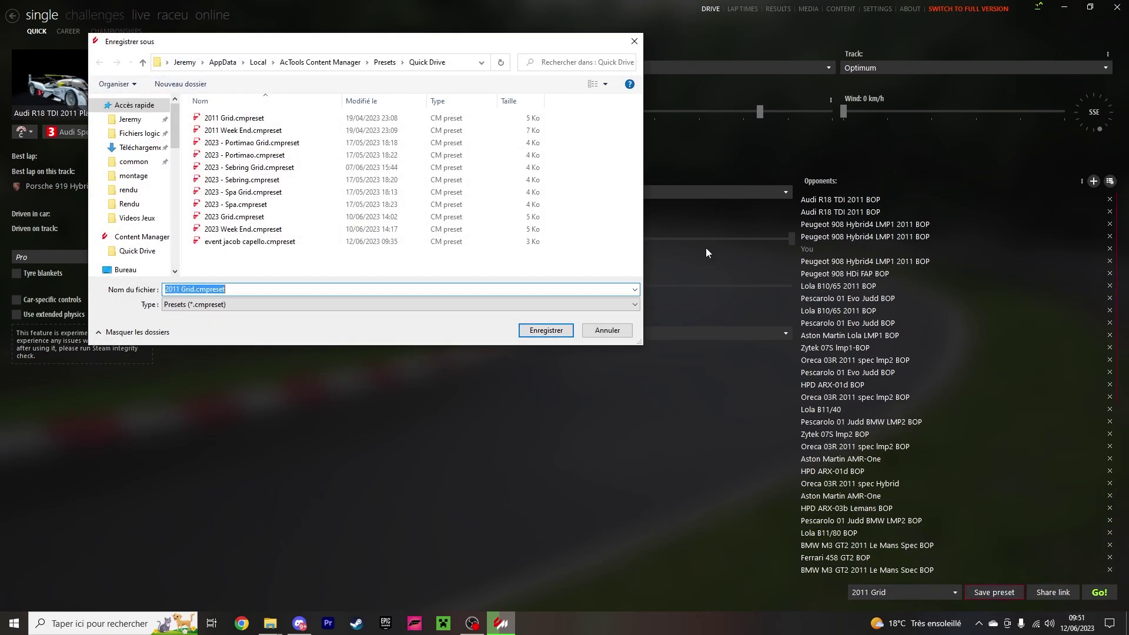
{"action": "left_click", "coordinate": [464, 67]}
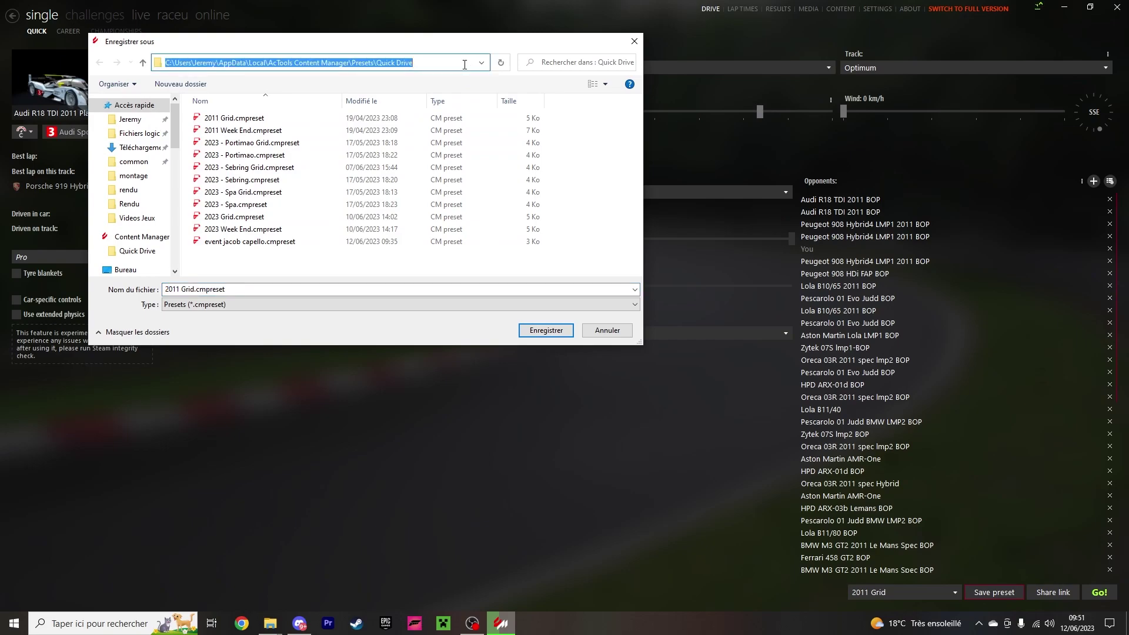
{"action": "left_click", "coordinate": [592, 156]}
{"action": "left_click", "coordinate": [461, 62]}
{"action": "key", "text": "ctrl+c"}
{"action": "left_click", "coordinate": [634, 42]}
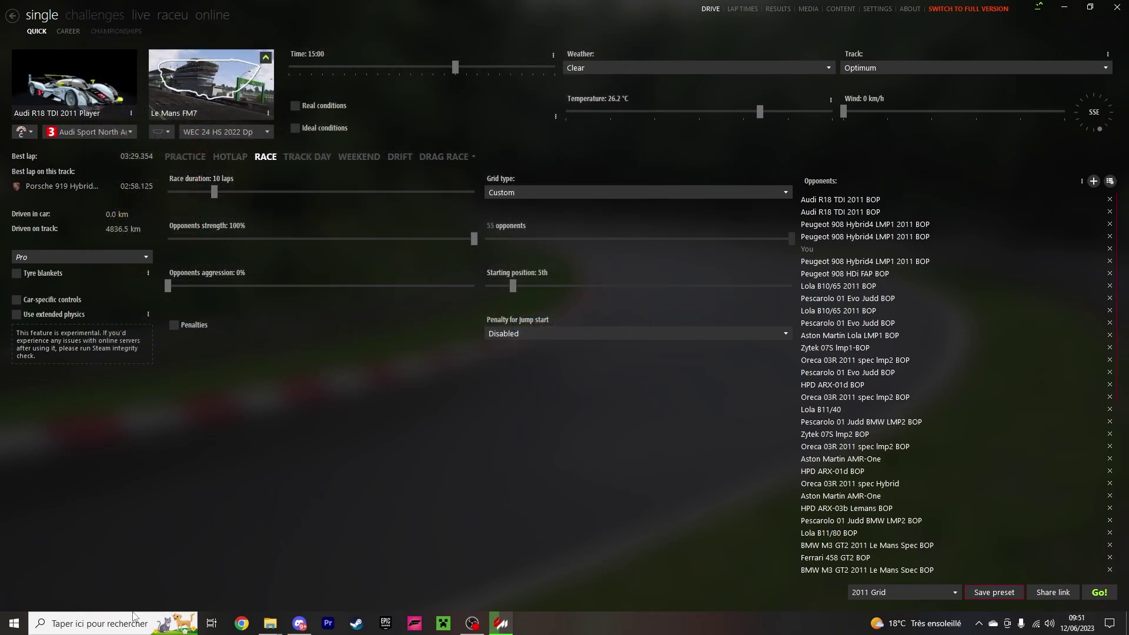
- Open the AcTools Content Manager\Presets\Quick Drive folder through Windows search using the copied path
{"action": "left_click", "coordinate": [140, 623]}
{"action": "key", "text": "ctrl+v"}
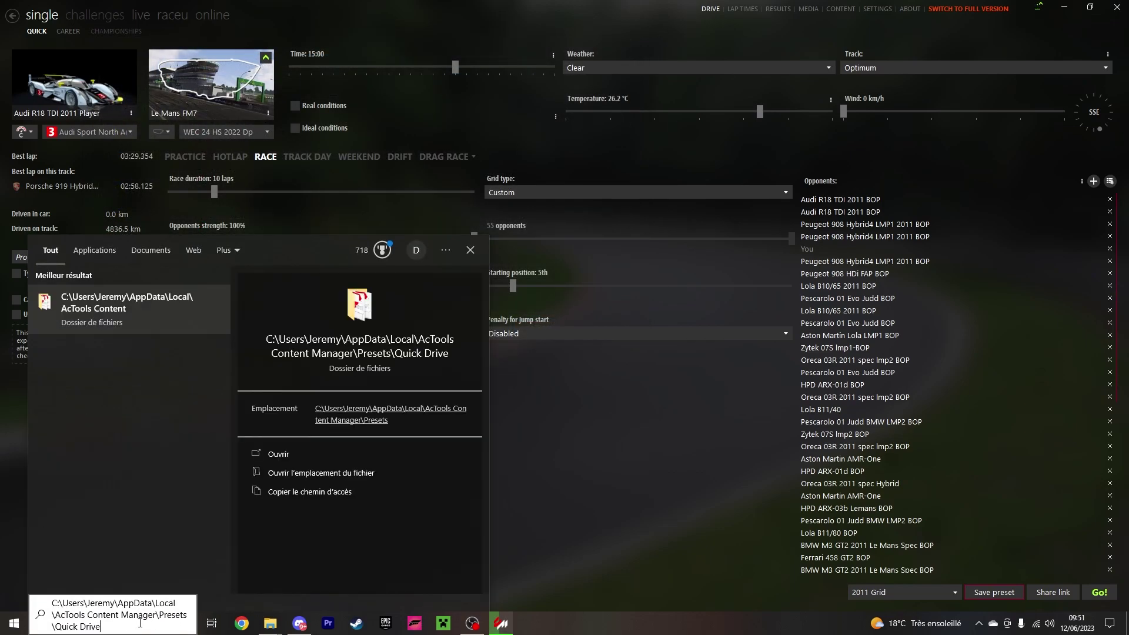
{"action": "key", "text": "Return"}
- Arrange the two Explorer windows side by side and move 2023 Grid.cmpreset and 2023 Week End.cmpreset into the Quick Drive folder
{"action": "left_click_drag", "start_coordinate": [990, 385], "coordinate": [547, 83]}
{"action": "left_click", "coordinate": [743, 365]}
{"action": "left_click_drag", "start_coordinate": [958, 325], "coordinate": [831, 333]}
{"action": "left_click", "coordinate": [269, 623]}
{"action": "left_click_drag", "start_coordinate": [346, 500], "coordinate": [772, 382]}
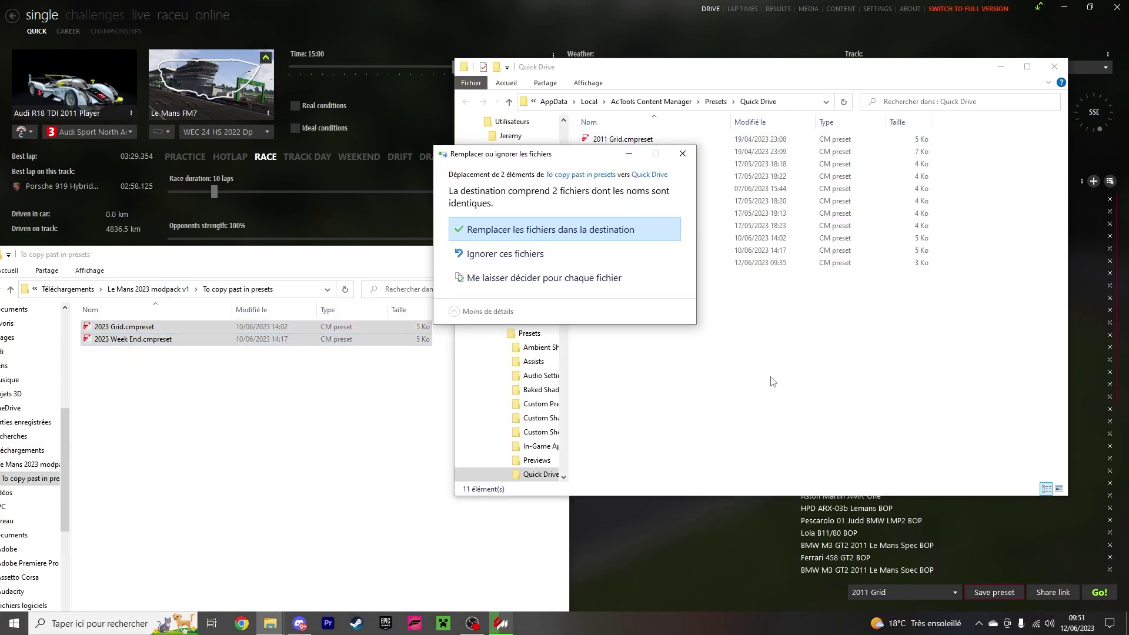